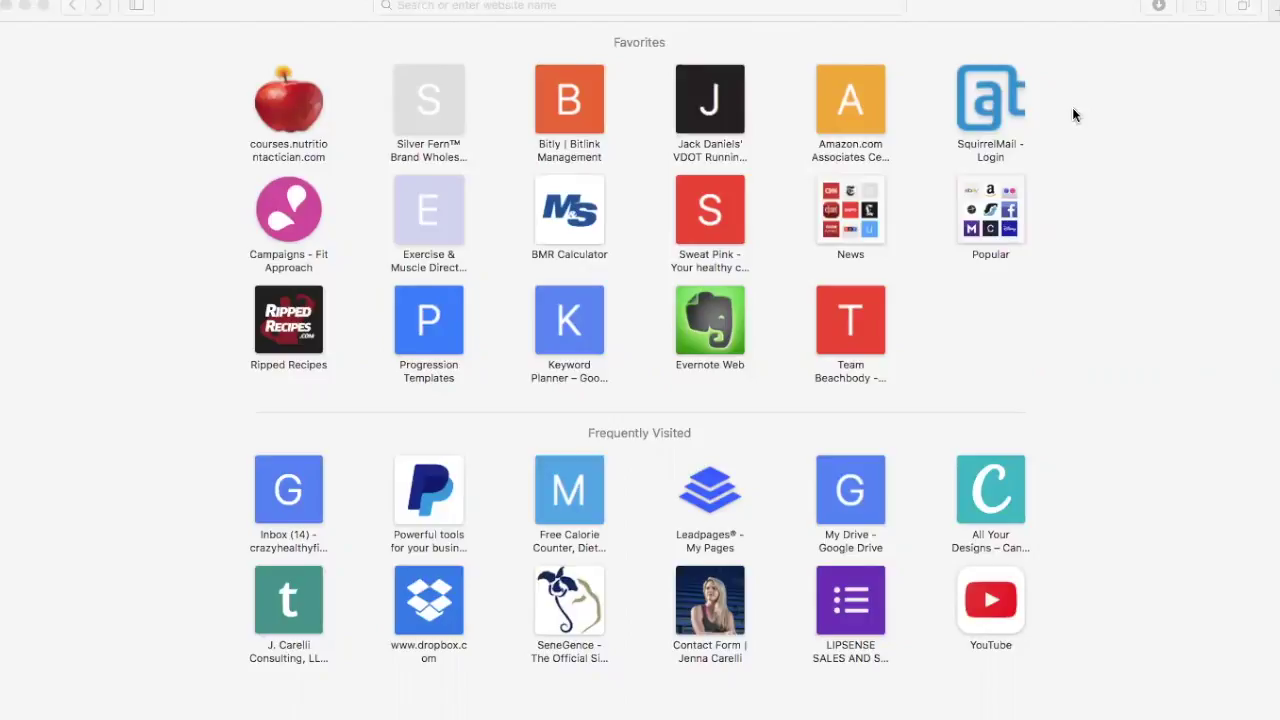
Load leadpages.net from the Safari address bar and go to its Login page.
left_click(452, 6)
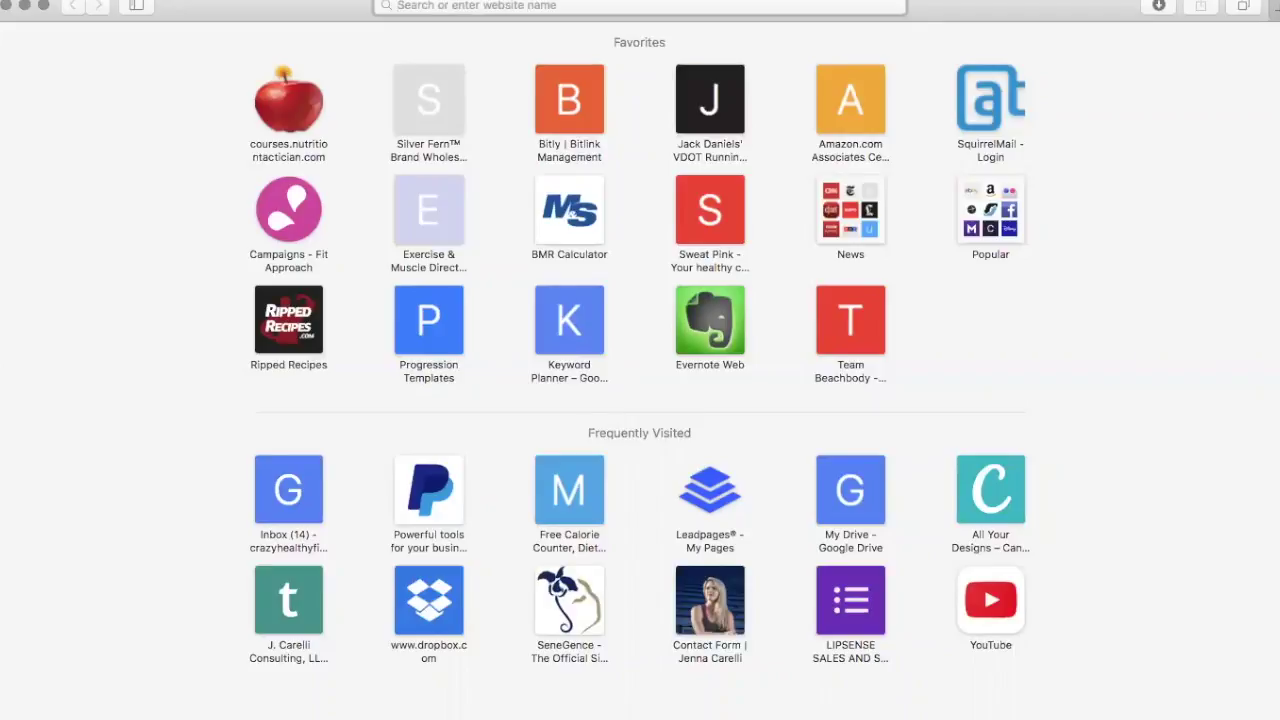
type("leadpages.net")
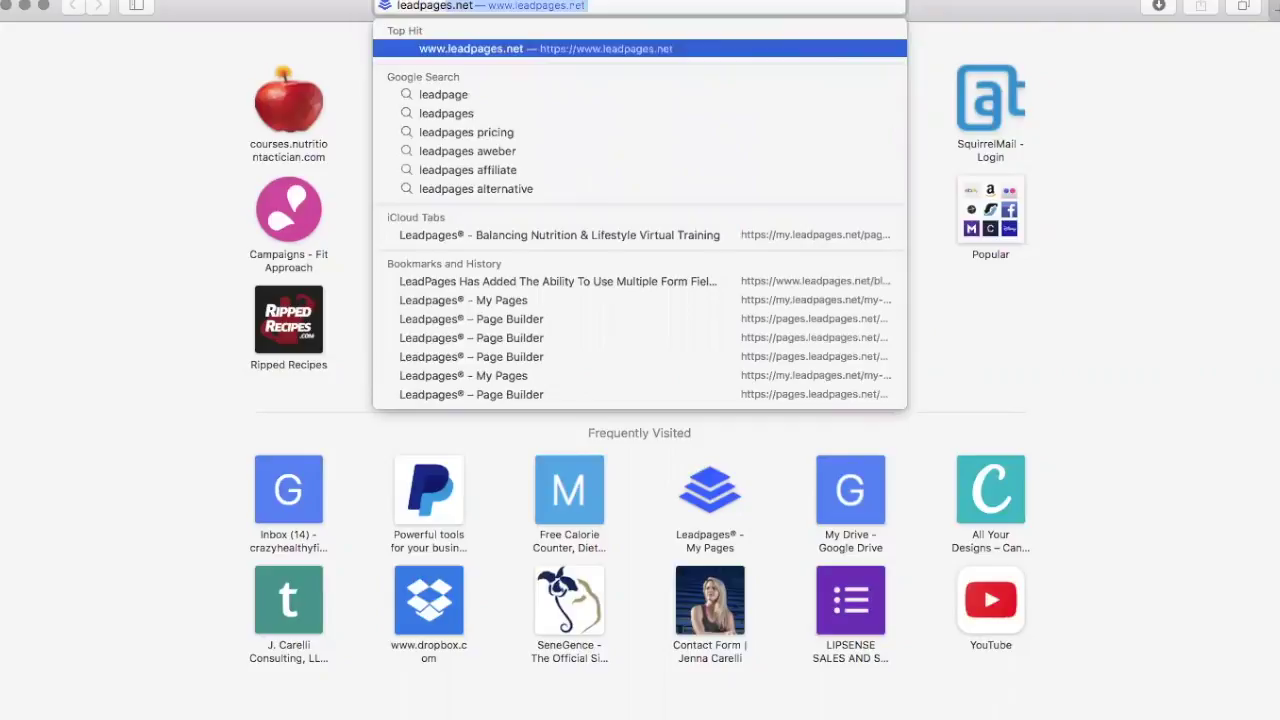
key("Return")
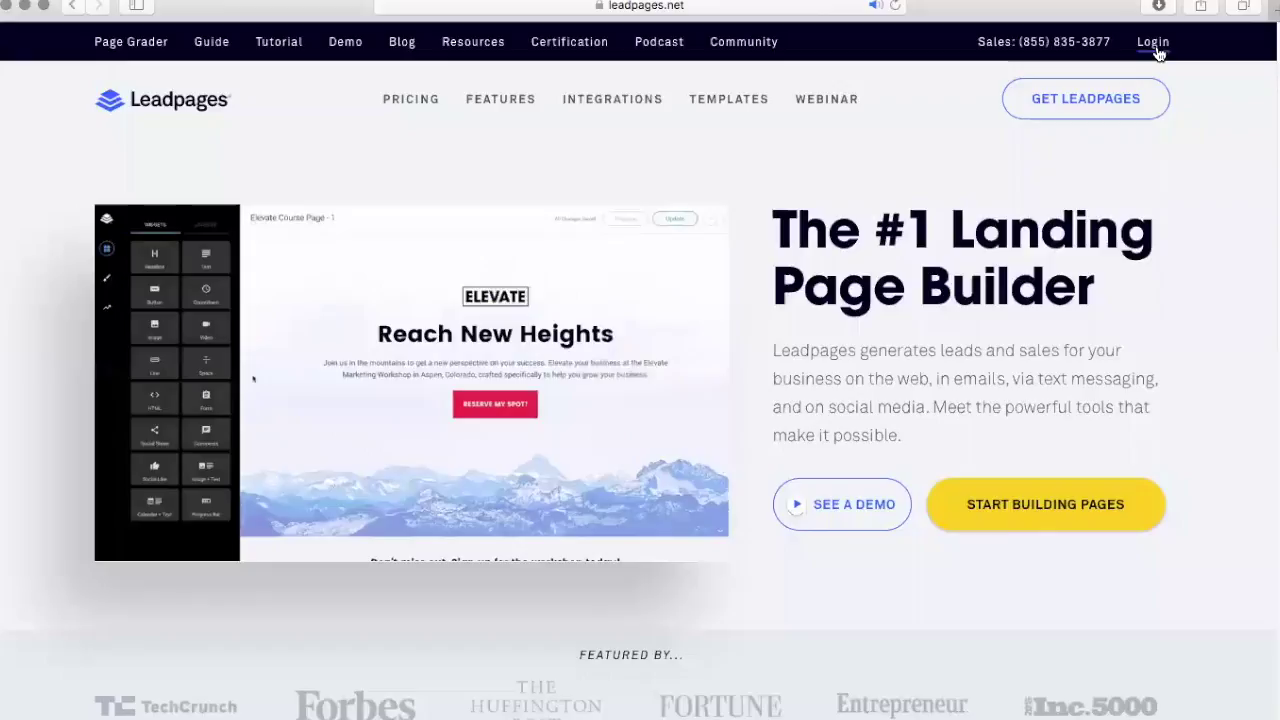
left_click(1154, 44)
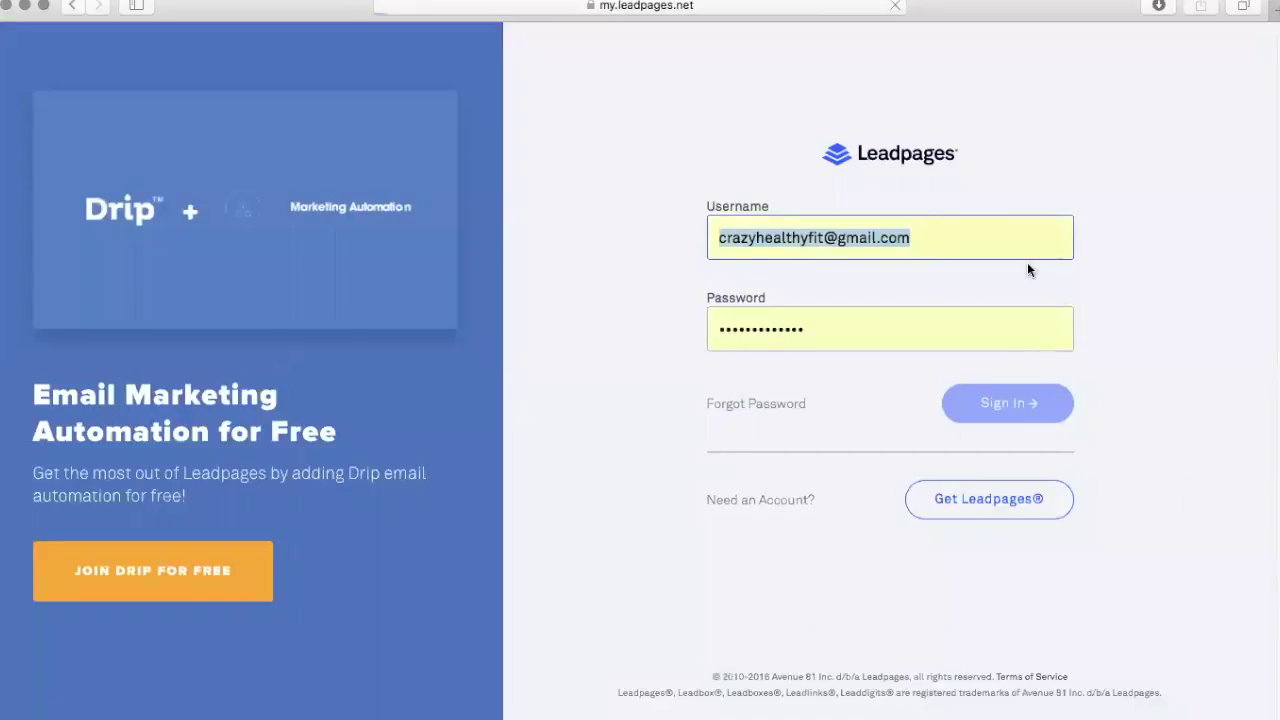
Sign in to Leadpages with the saved username and password.
key("Return")
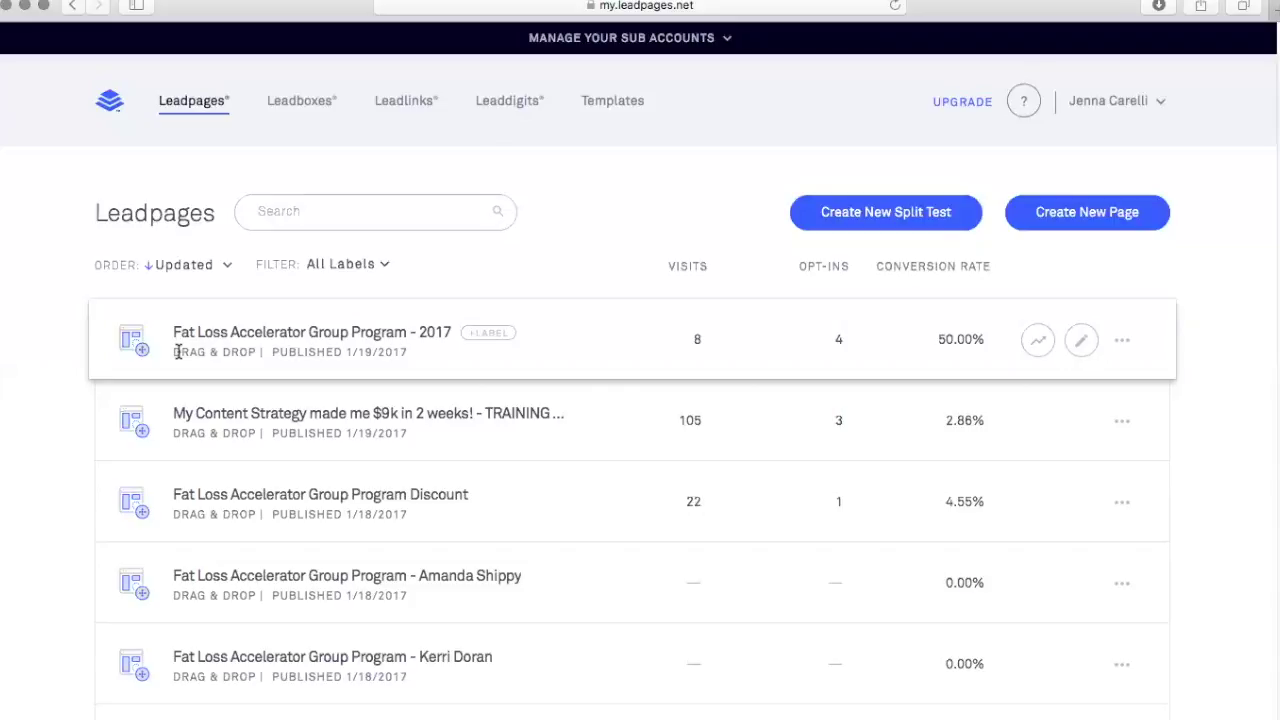
Open the Fat Loss Accelerator Group Program - 2017 page and scroll through its content.
left_click(340, 333)
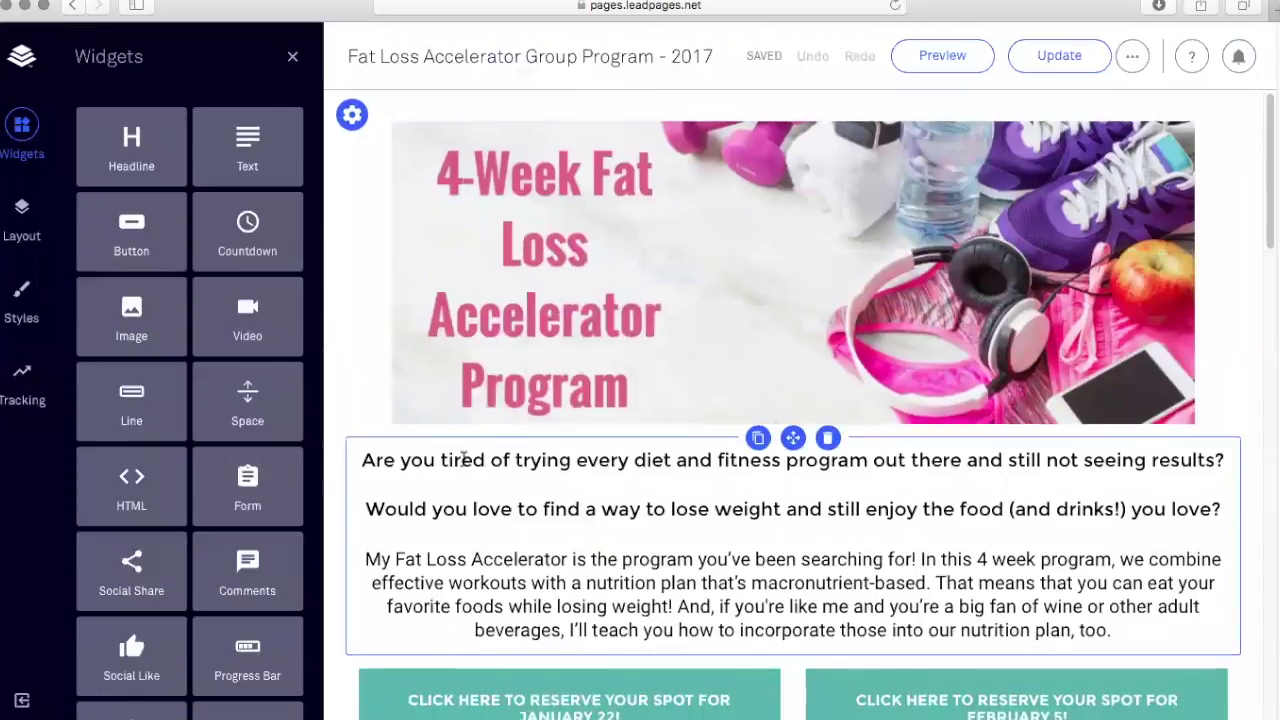
scroll(462, 458, "down", 8)
scroll(463, 457, "down", 18)
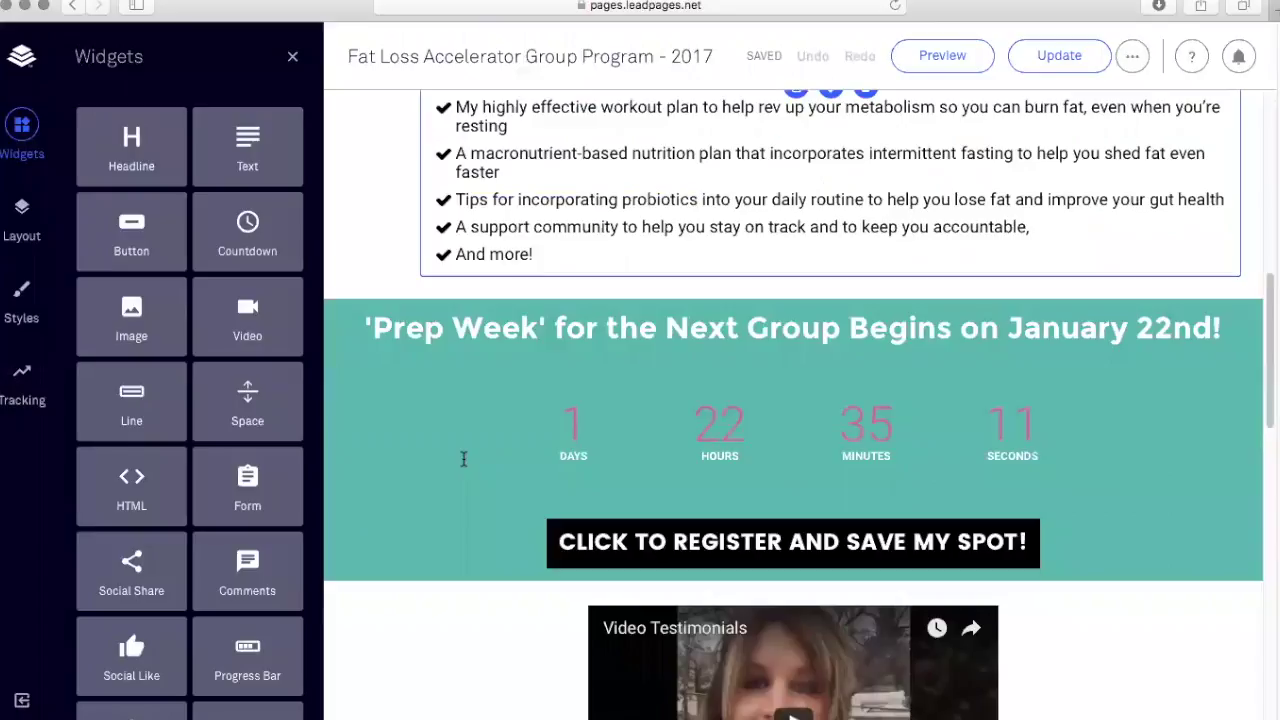
scroll(463, 457, "up", 20)
scroll(463, 457, "up", 2)
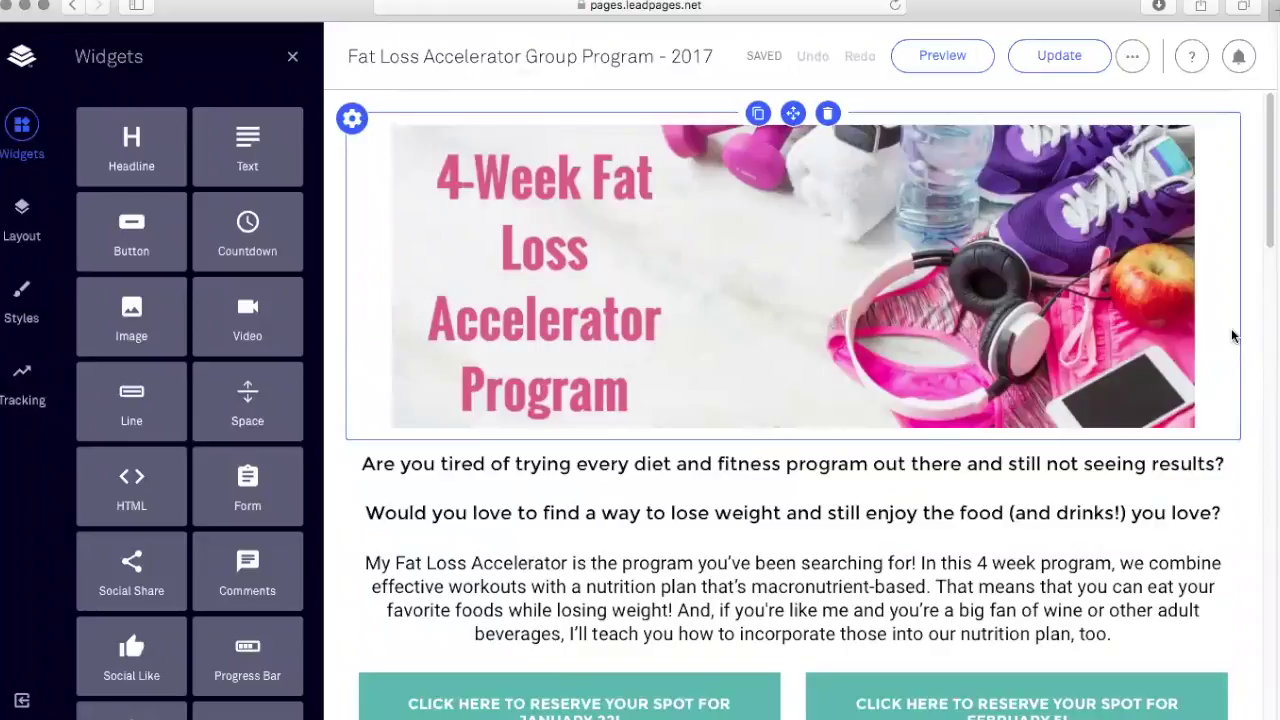
scroll(1235, 335, "down", 1)
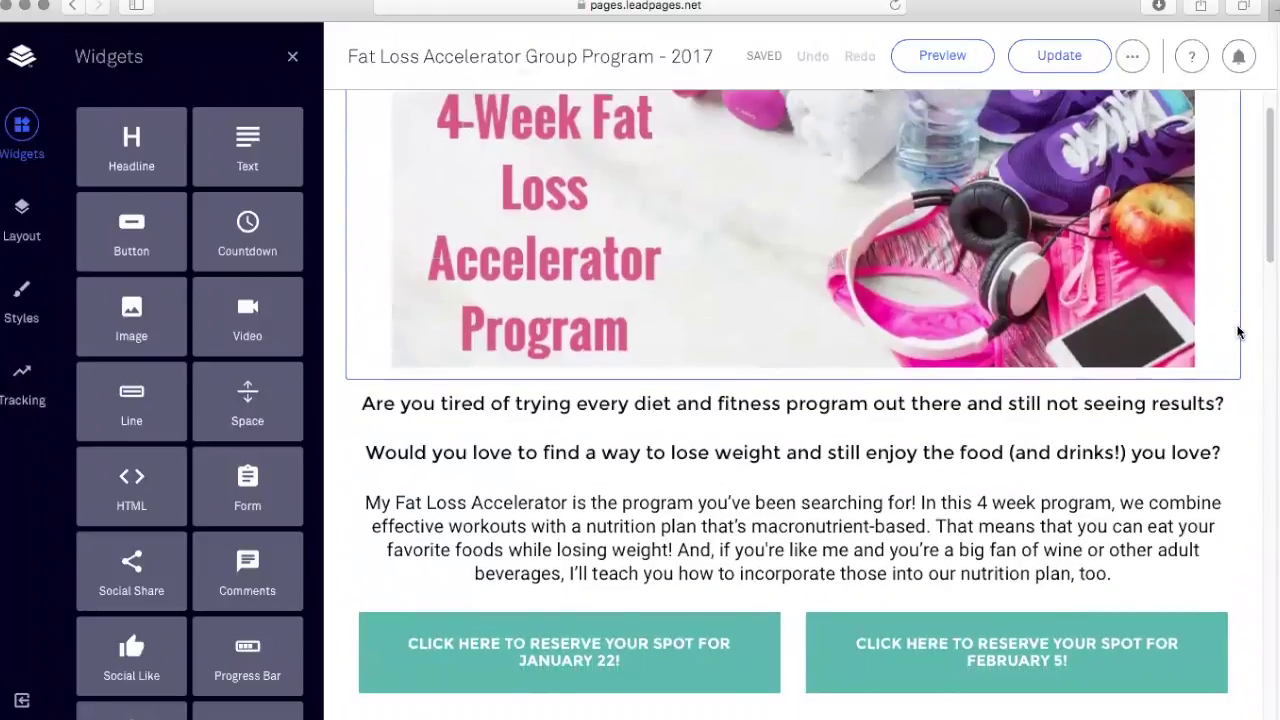
scroll(1236, 328, "up", 1)
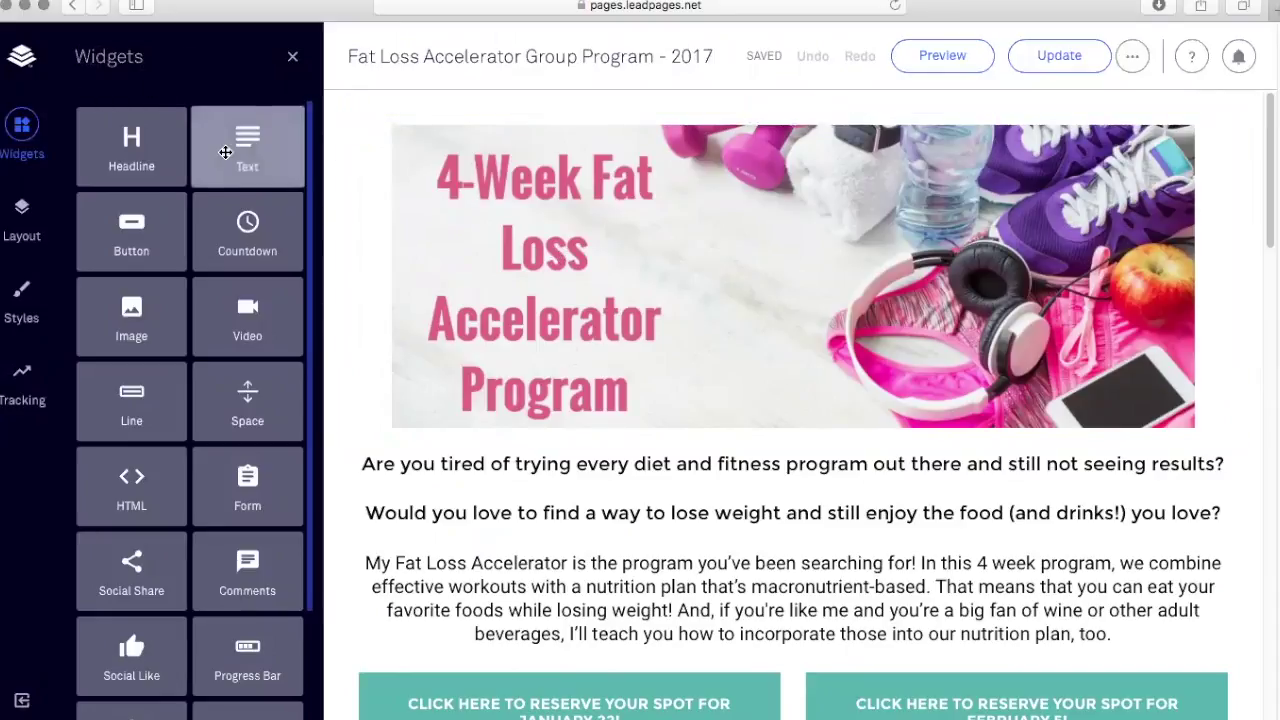
left_click_drag(246, 148, 700, 109)
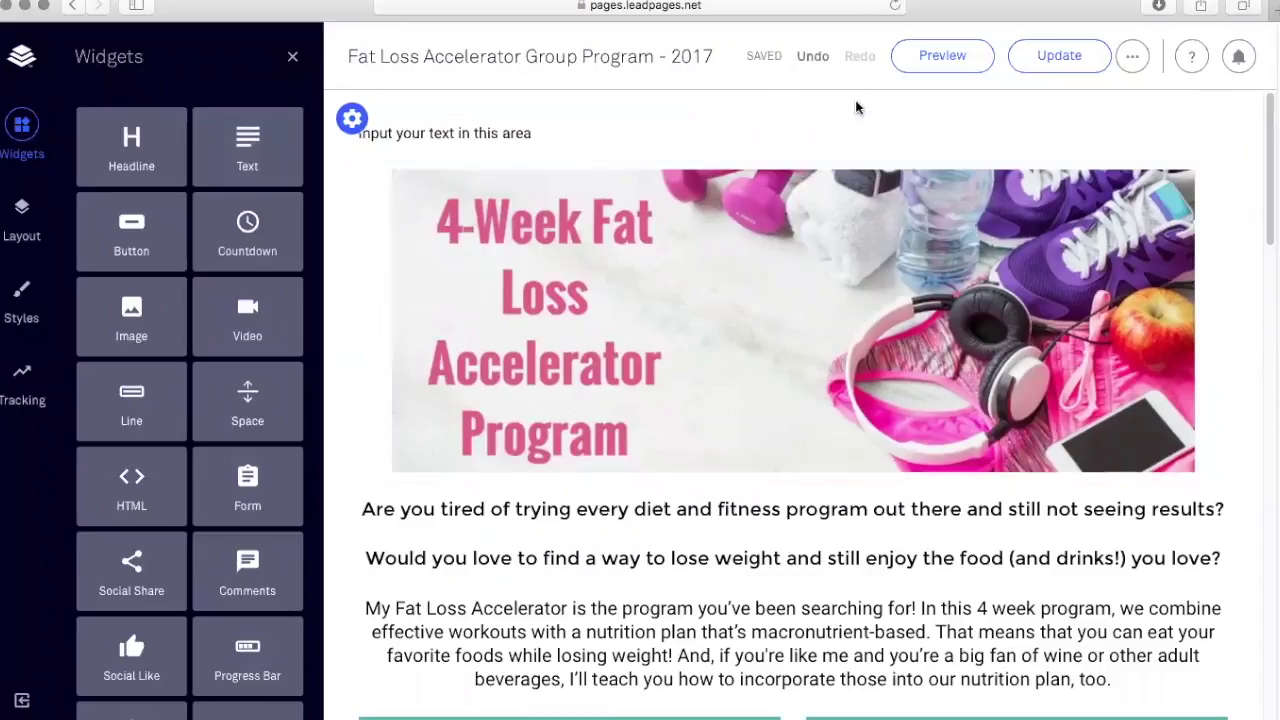
mouse_move(828, 120)
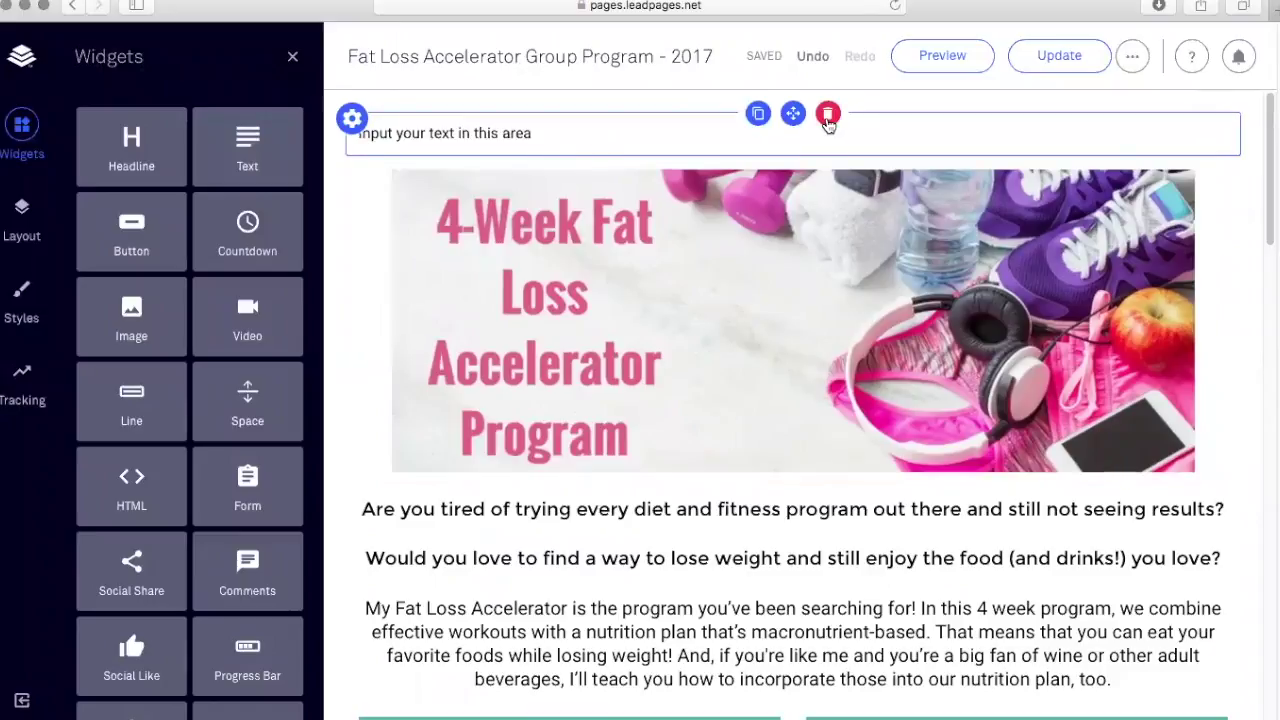
left_click(828, 116)
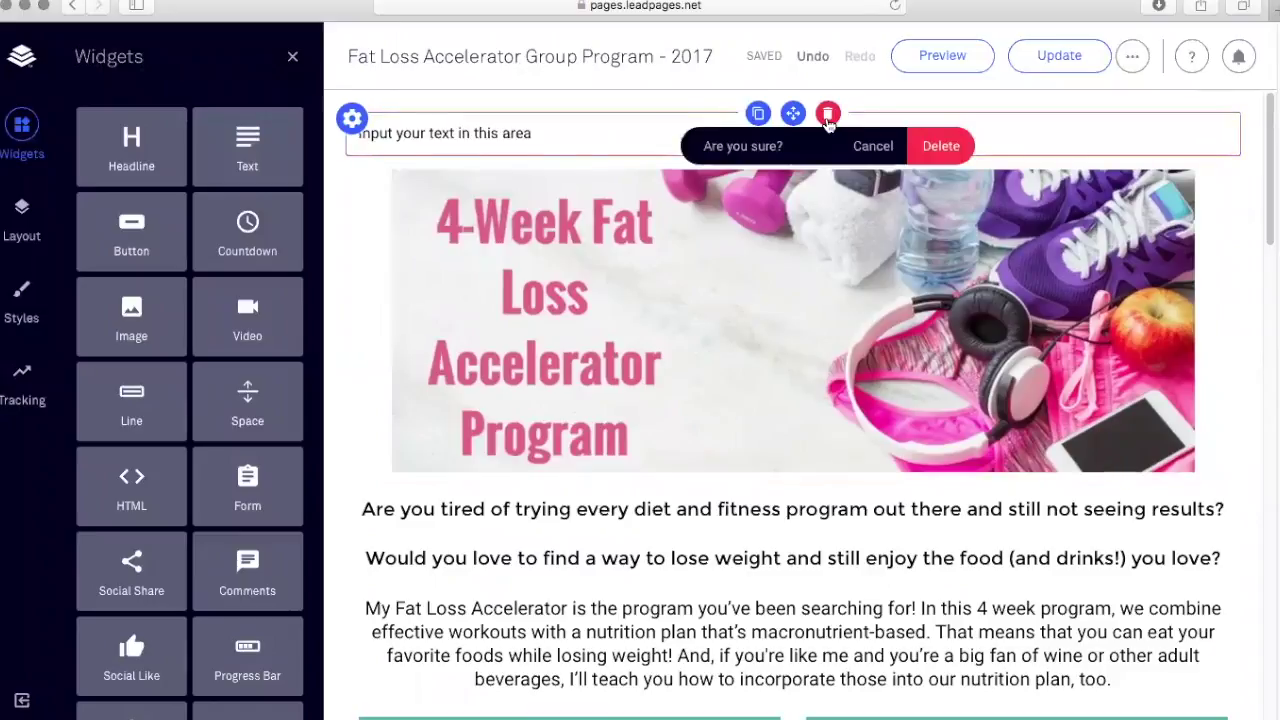
left_click(940, 148)
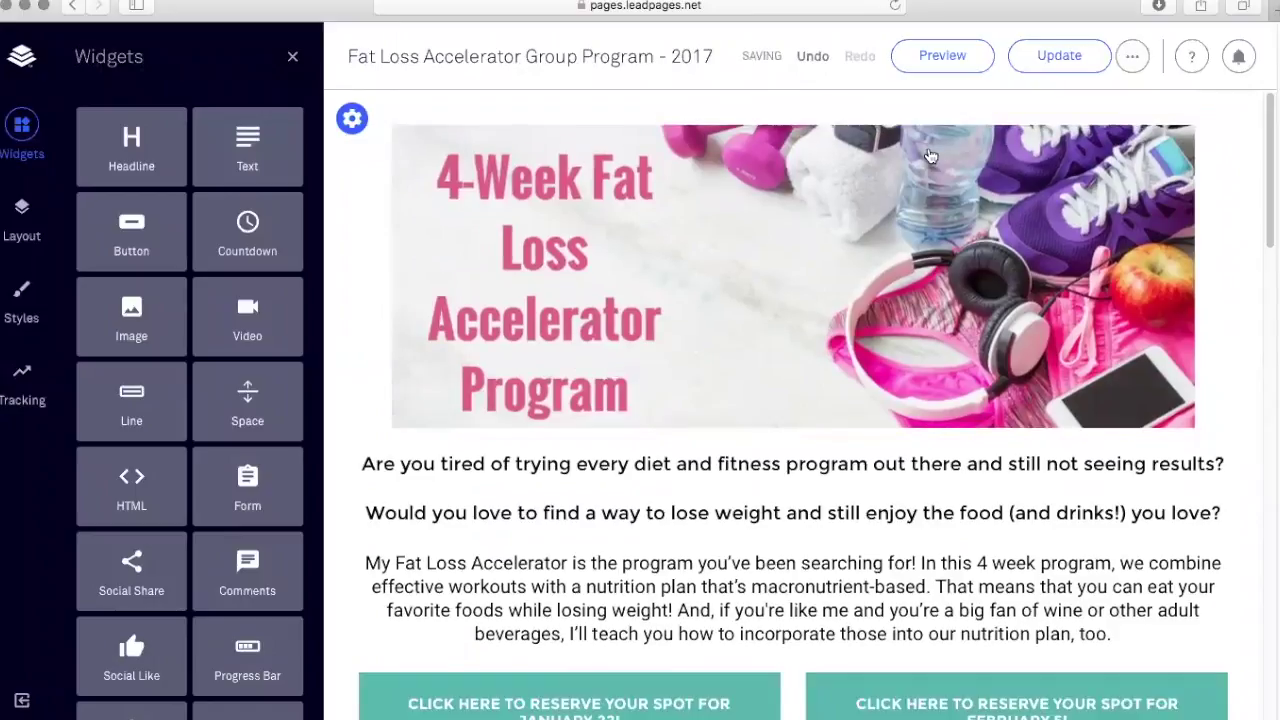
Publish the page with Update, then review it down to the contact form and back.
left_click(1058, 62)
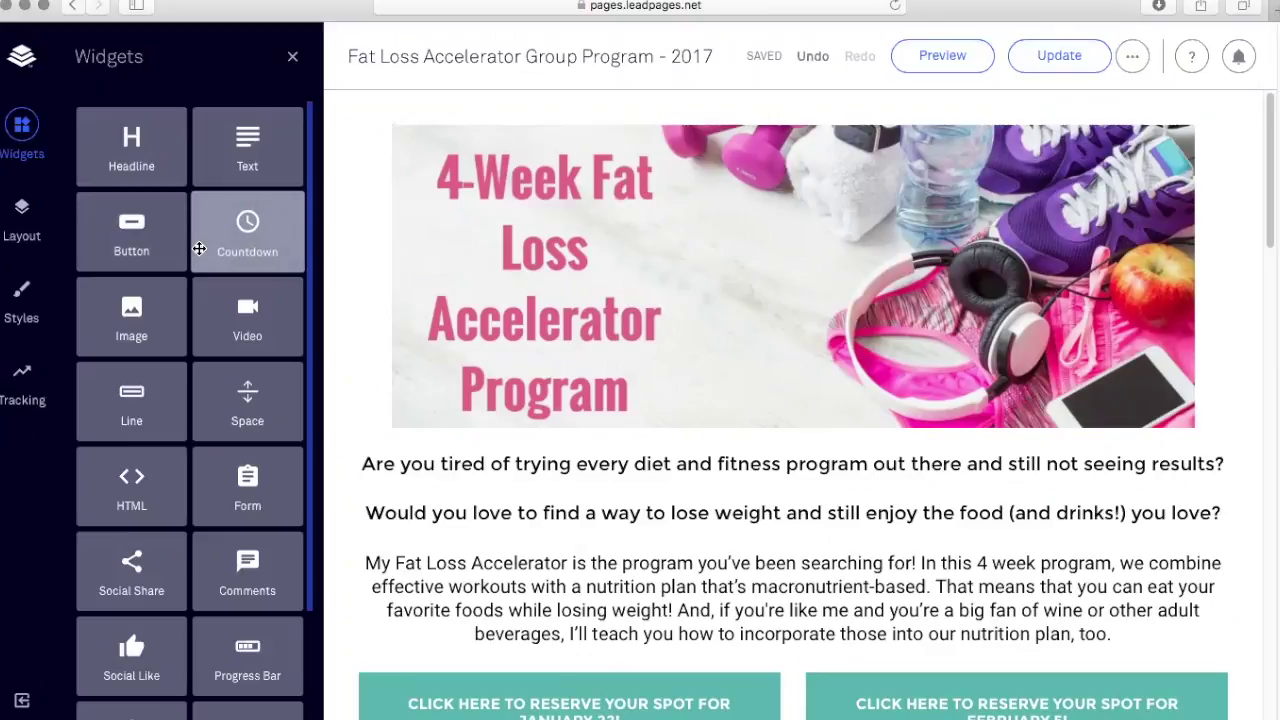
scroll(508, 370, "down", 7)
scroll(508, 370, "down", 1)
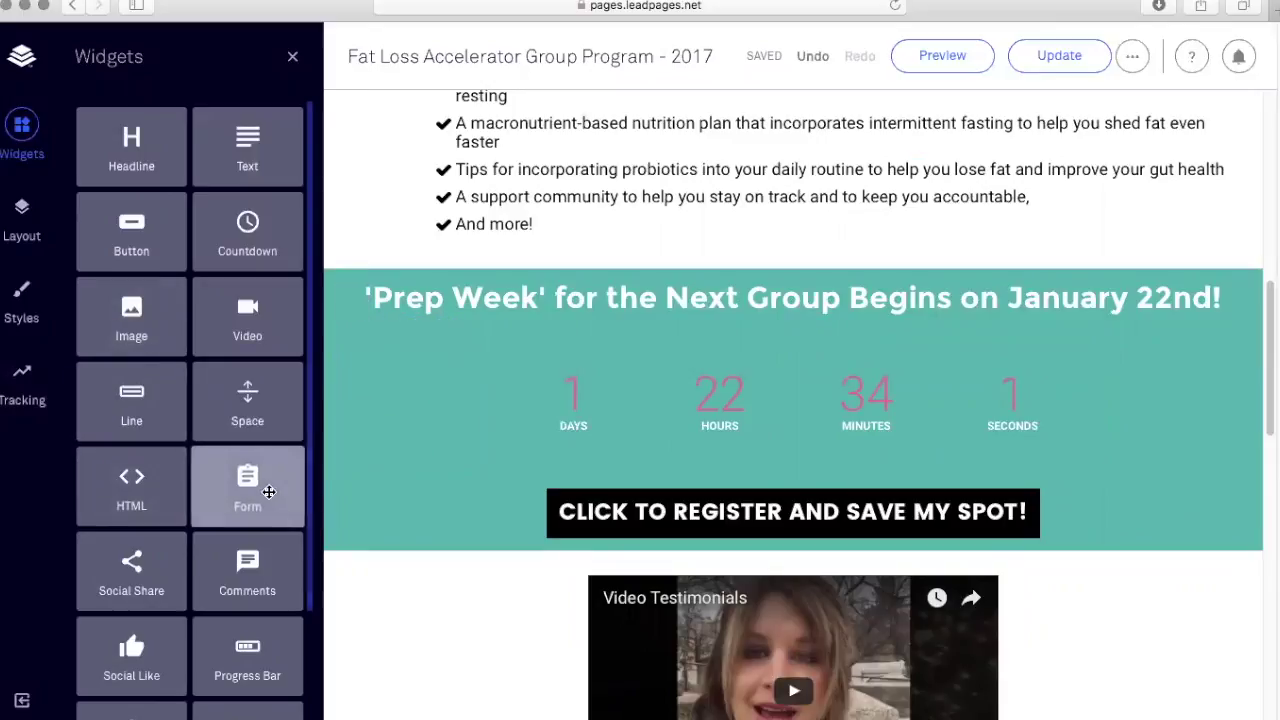
scroll(466, 471, "down", 10)
scroll(540, 462, "down", 1)
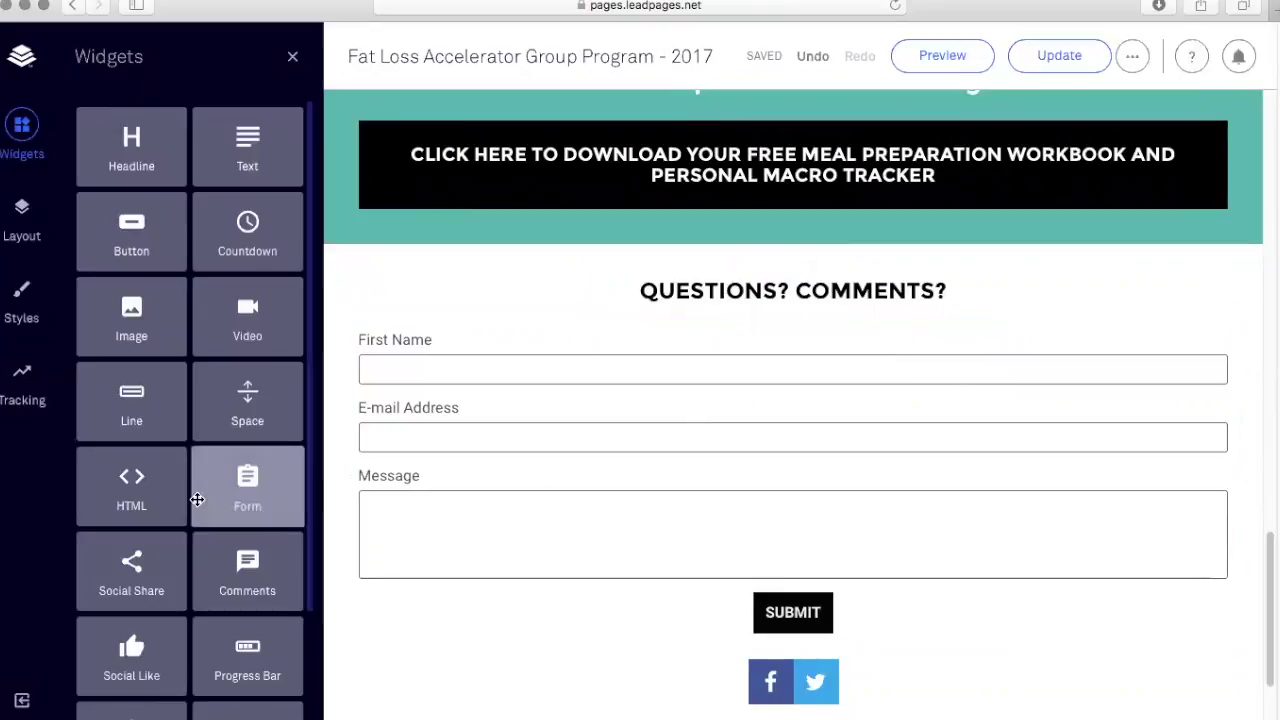
scroll(170, 508, "down", 3)
left_click_drag(391, 590, 395, 610)
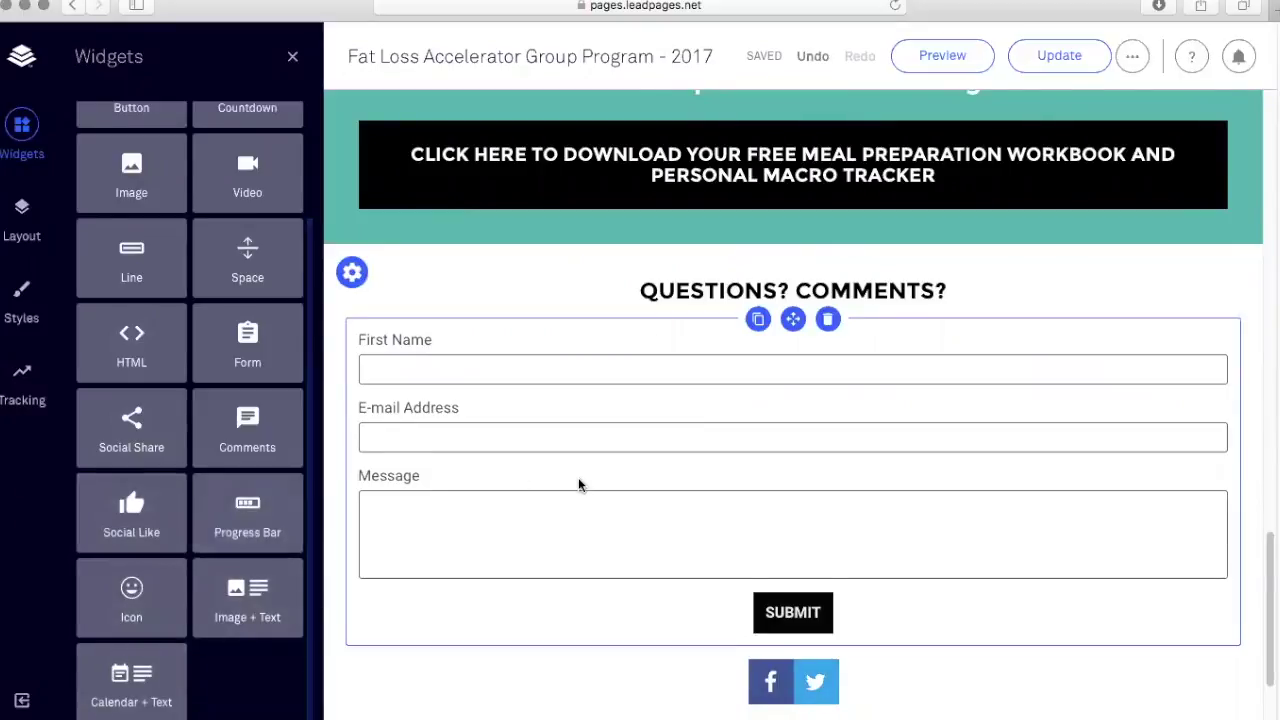
scroll(580, 480, "up", 20)
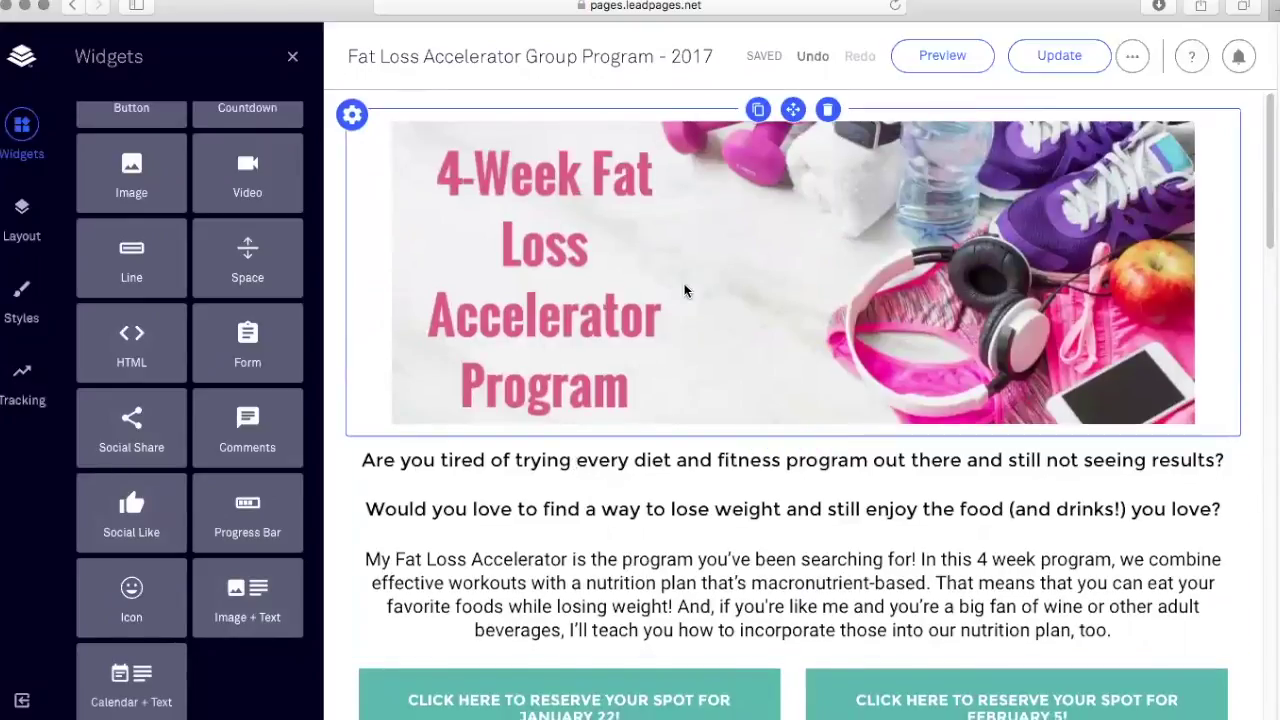
scroll(685, 291, "down", 3)
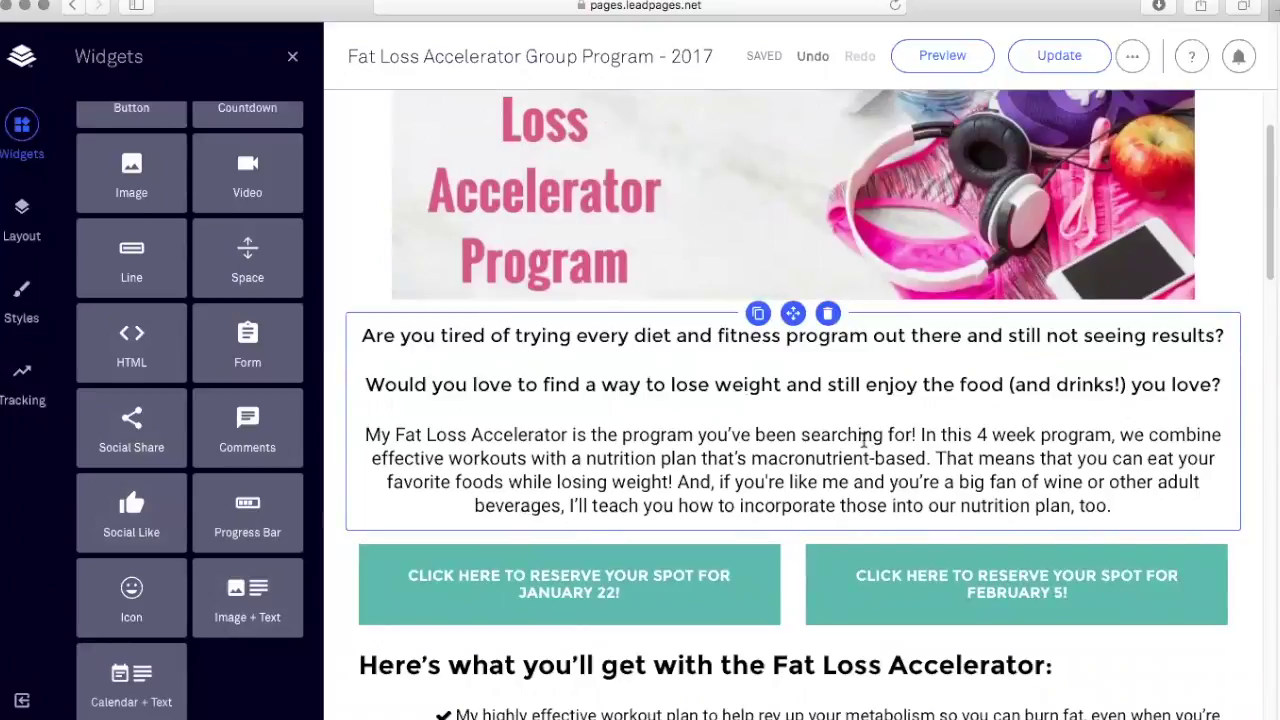
scroll(864, 440, "down", 4)
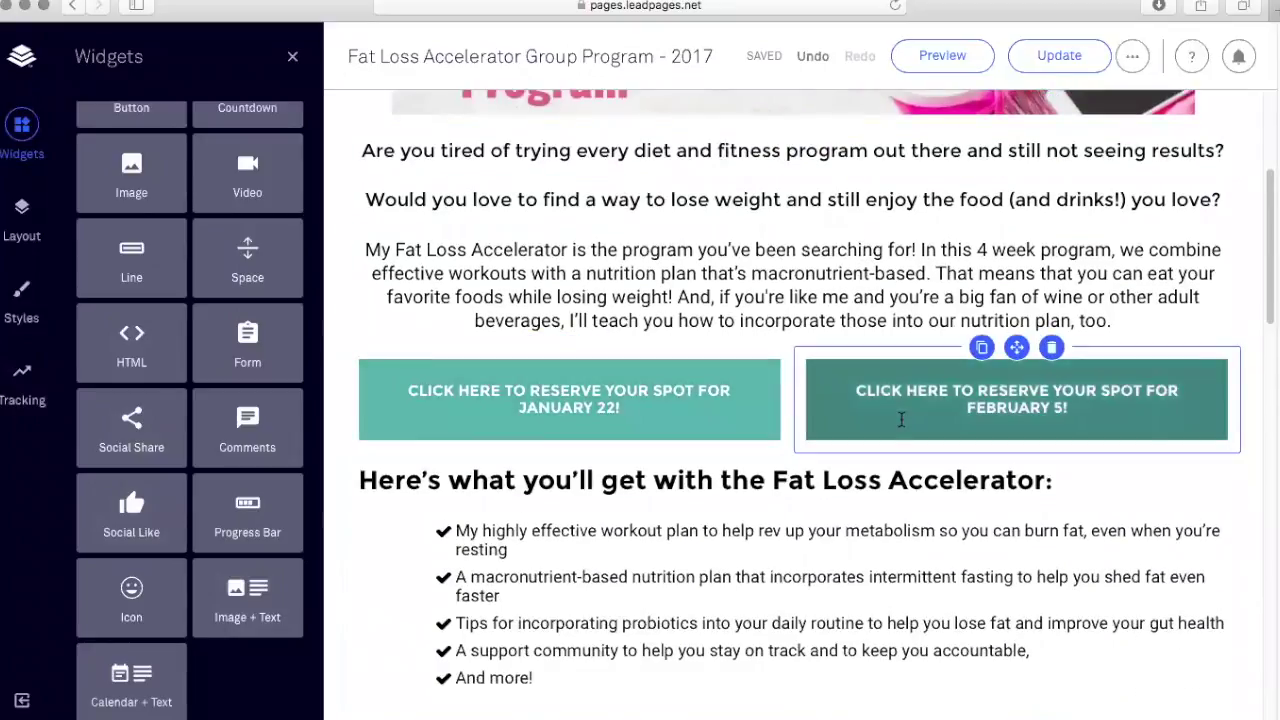
Show the January 22 reserve button's link settings, revealing its PayPal checkout URL.
left_click(663, 409)
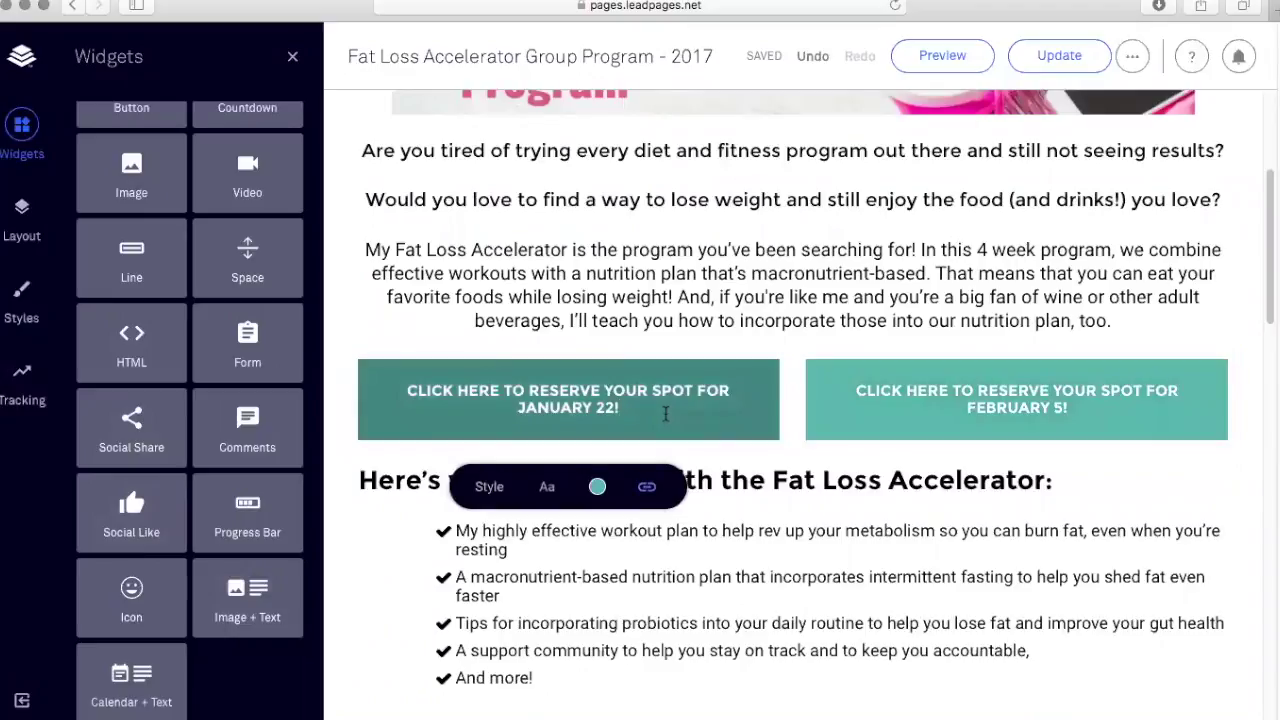
left_click(648, 492)
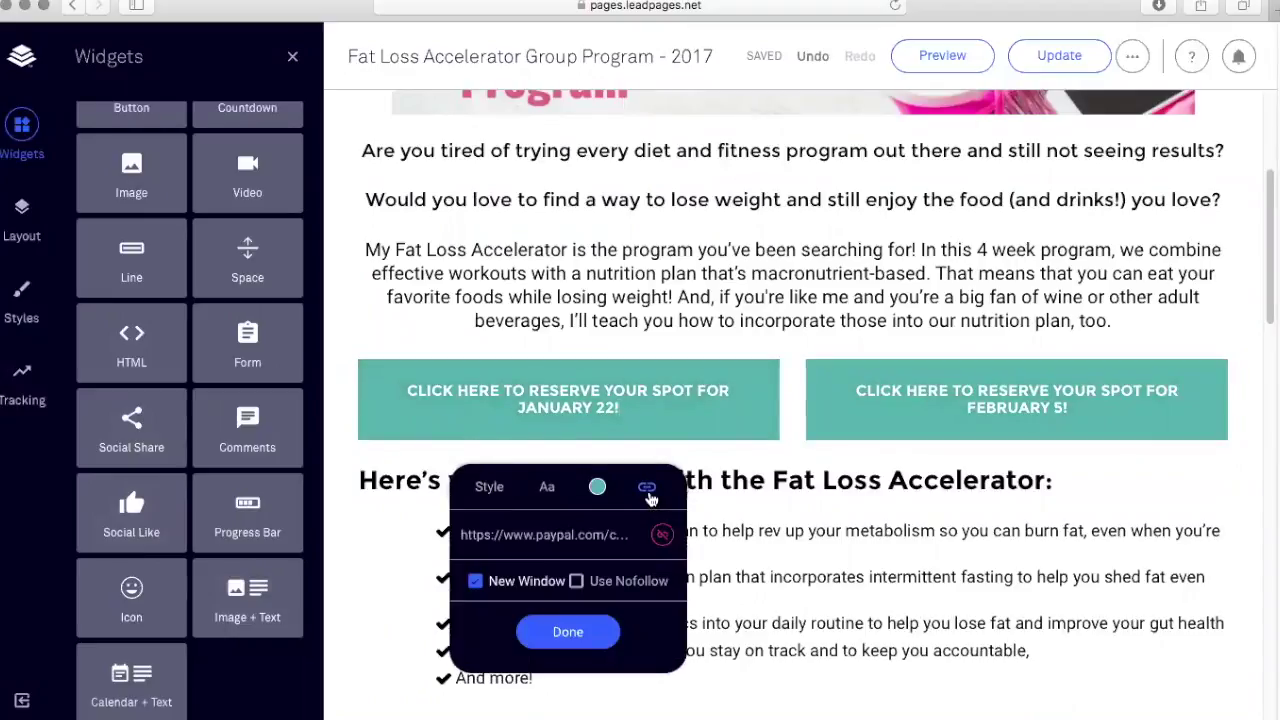
left_click(605, 537)
left_click(958, 538)
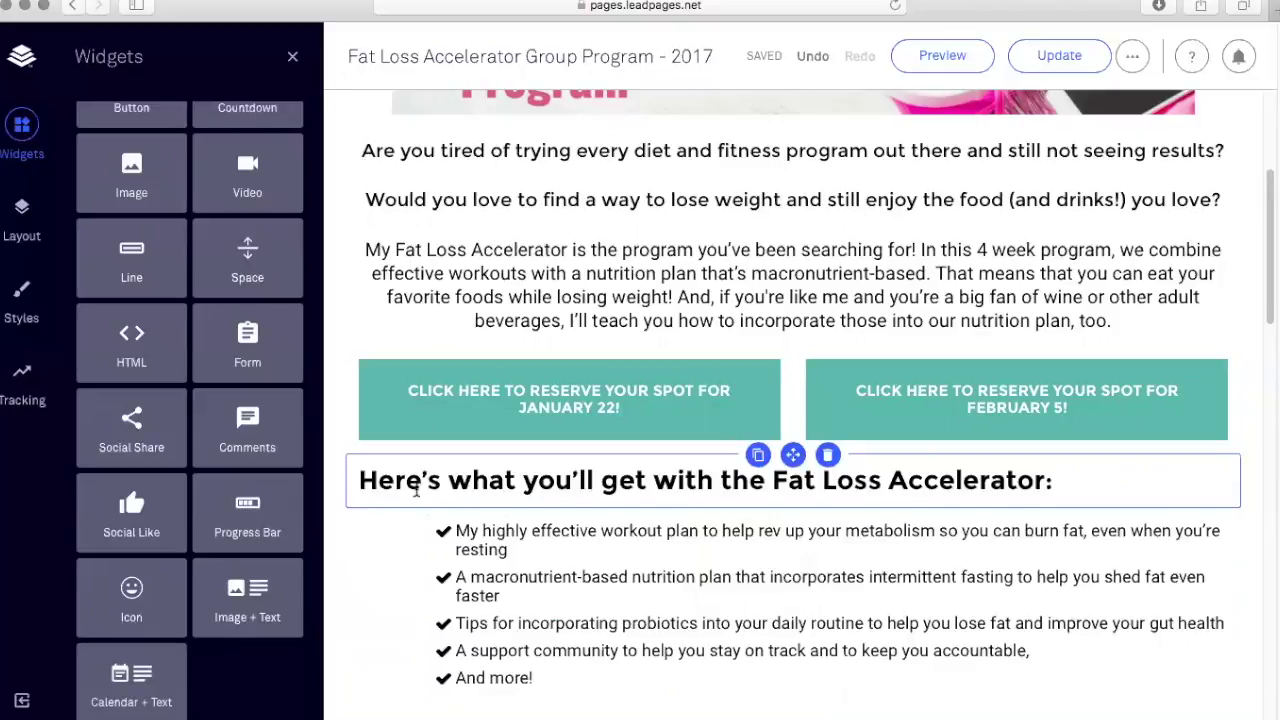
scroll(423, 489, "down", 3)
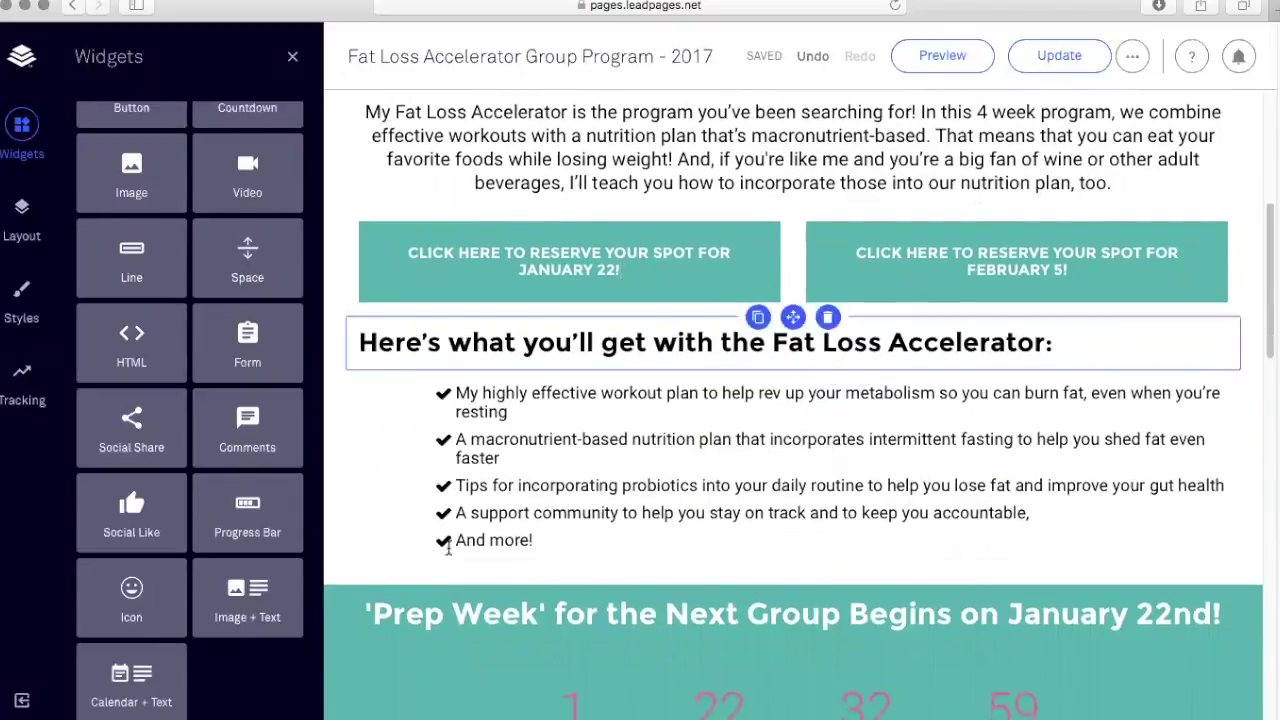
scroll(655, 455, "down", 5)
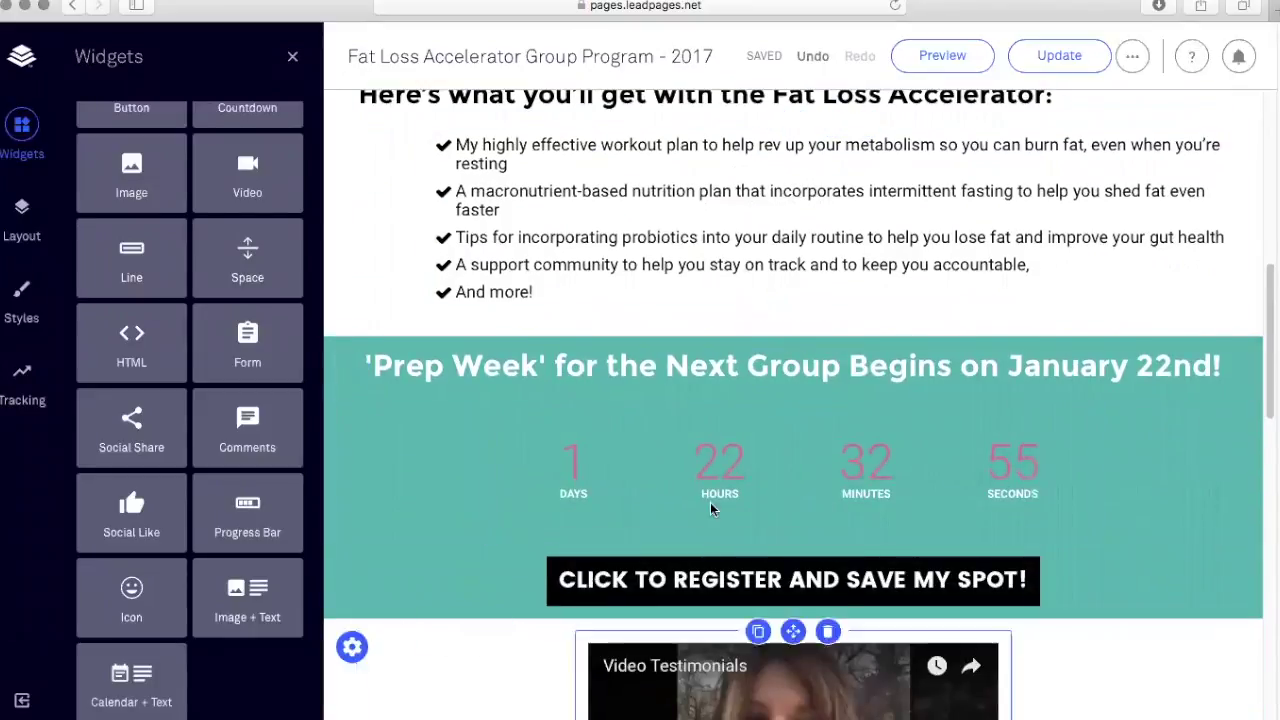
scroll(746, 358, "down", 5)
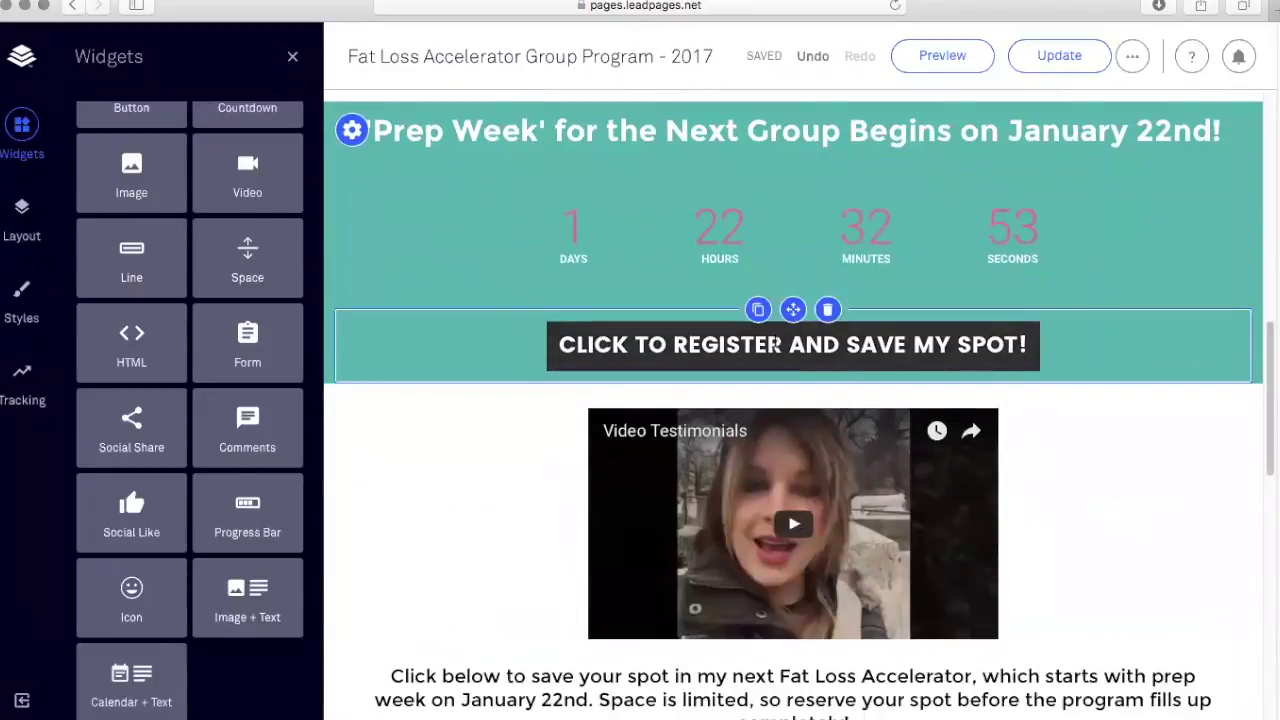
scroll(760, 352, "up", 6)
scroll(771, 340, "up", 2)
scroll(760, 360, "down", 3)
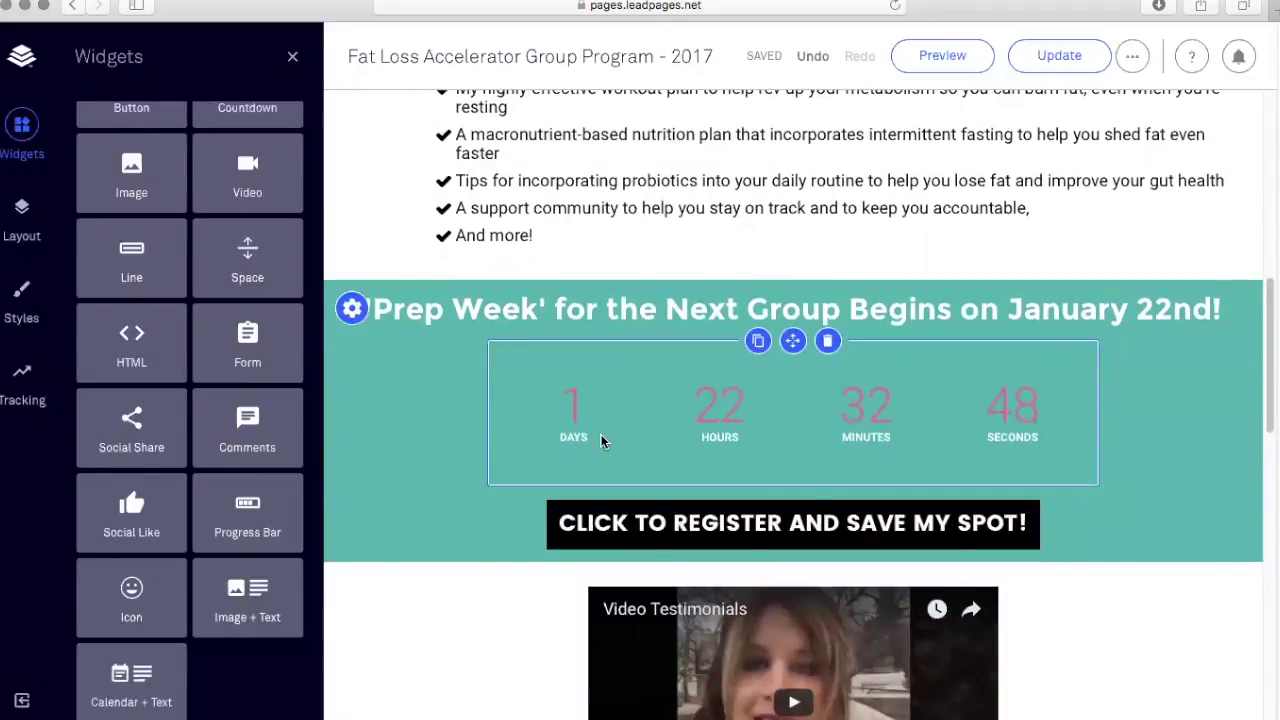
scroll(580, 470, "down", 9)
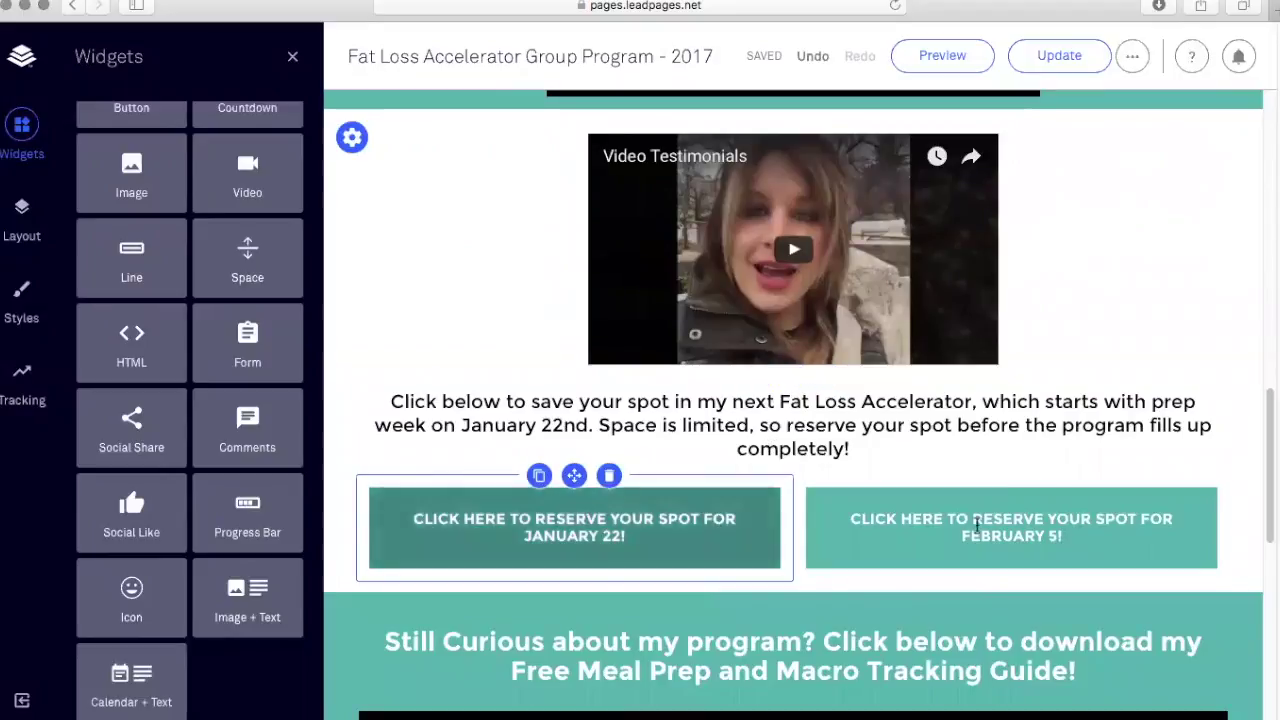
scroll(812, 541, "down", 5)
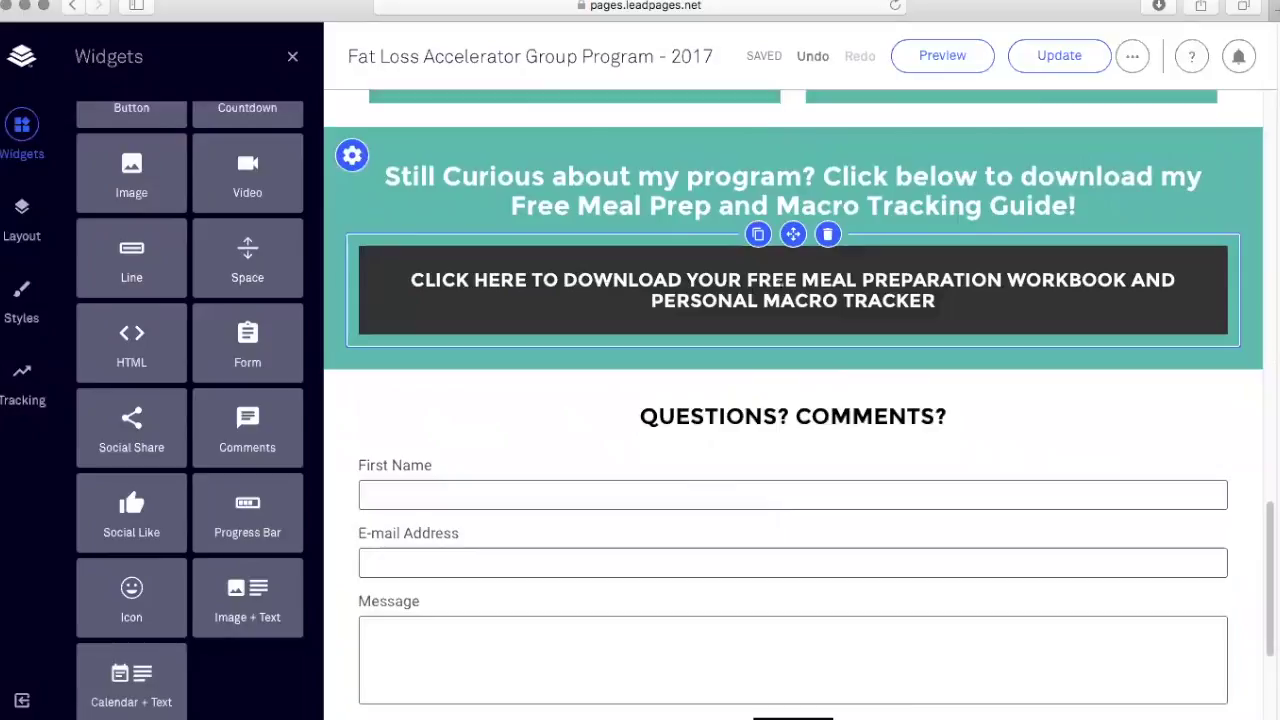
Open the Fat Loss Accelerator leadbox linked from the free meal prep guide download button.
left_click(833, 280)
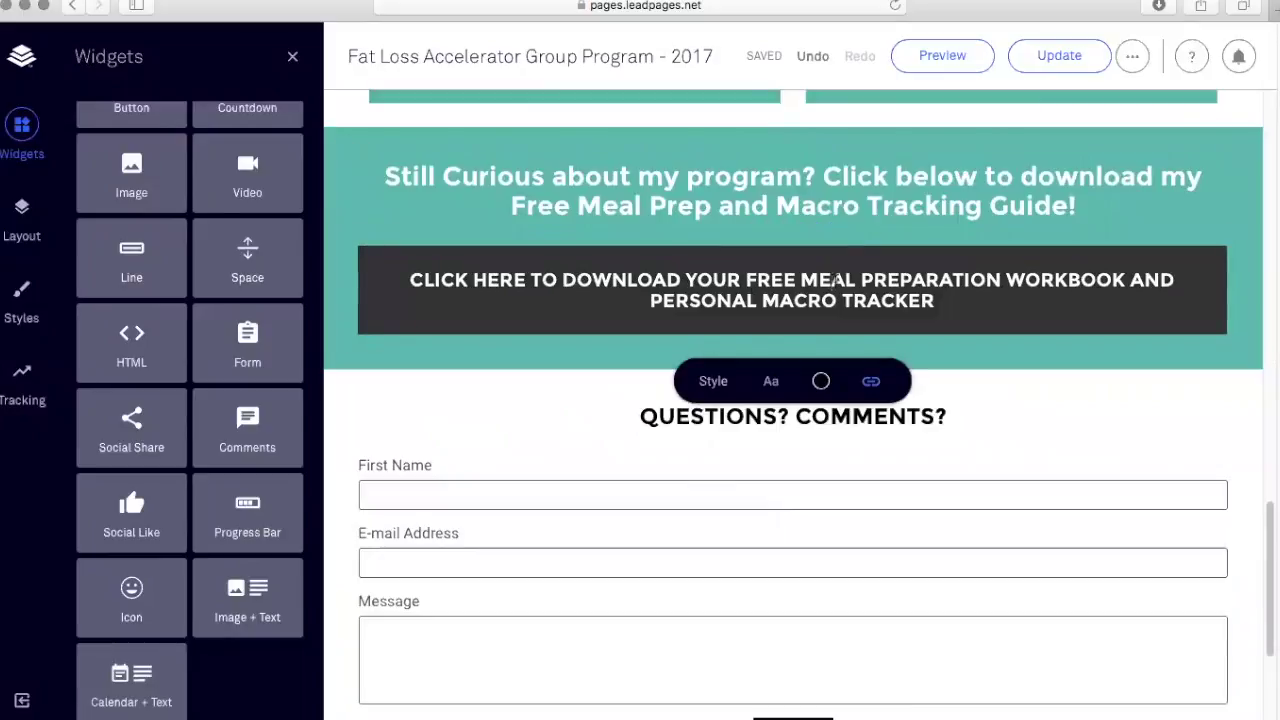
left_click(871, 385)
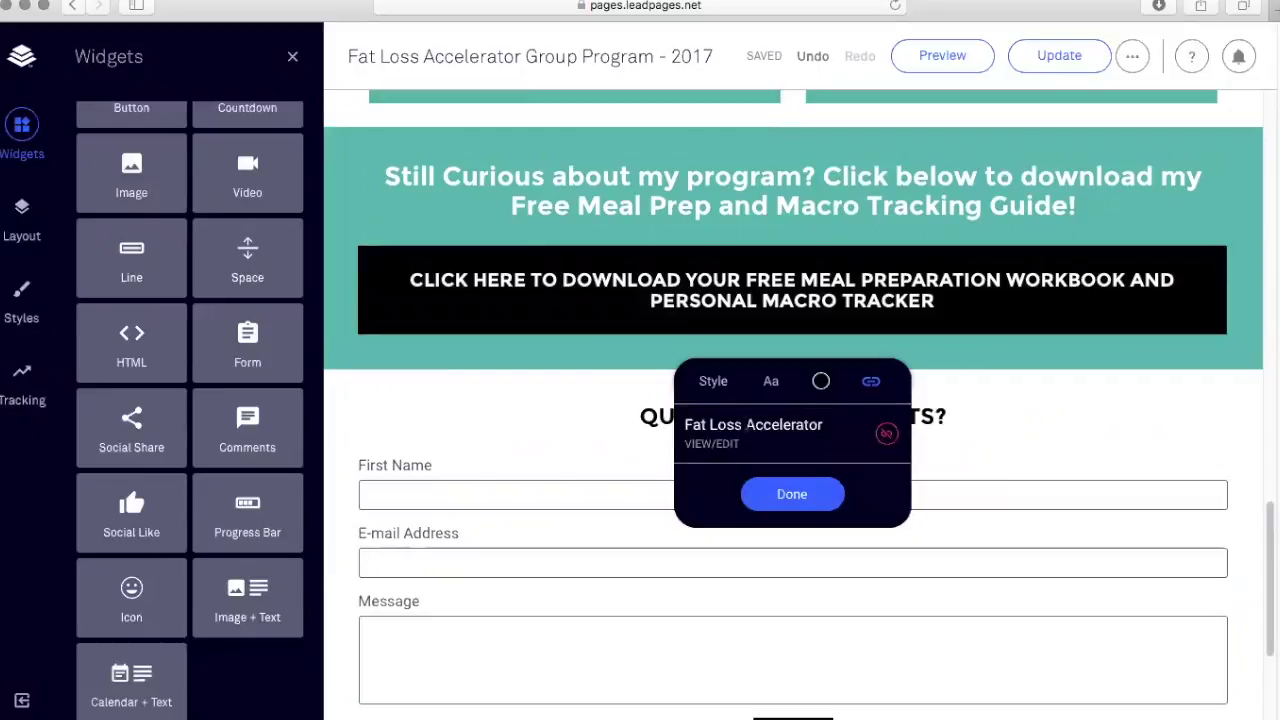
left_click(721, 450)
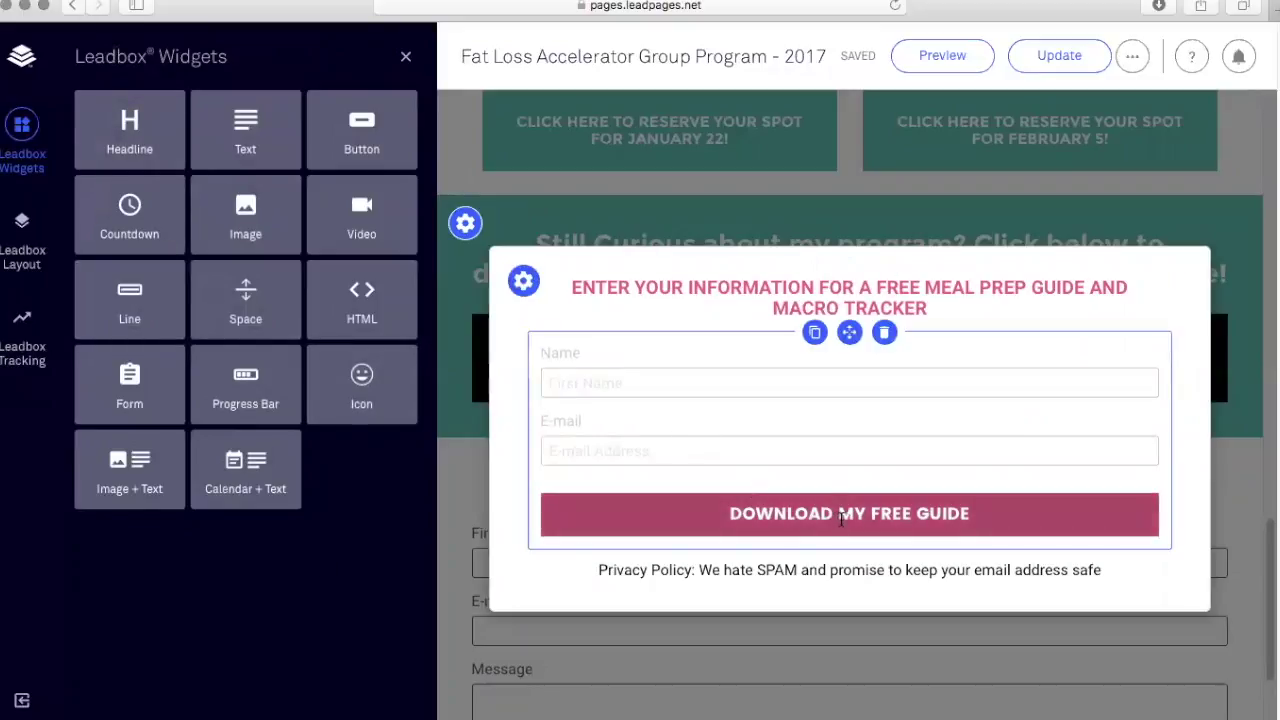
Connect the leadbox form to ActiveCampaign list Forms - Fat Loss Accelerator, save, and close.
left_click(942, 517)
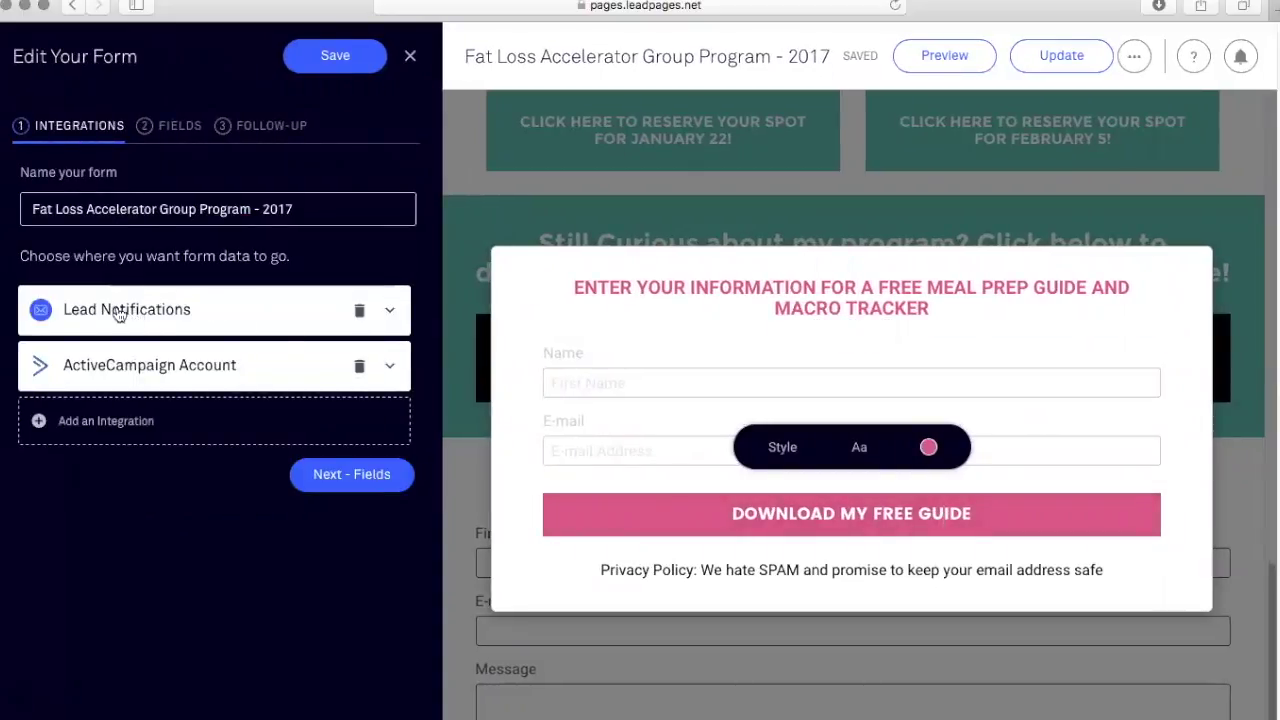
left_click(104, 370)
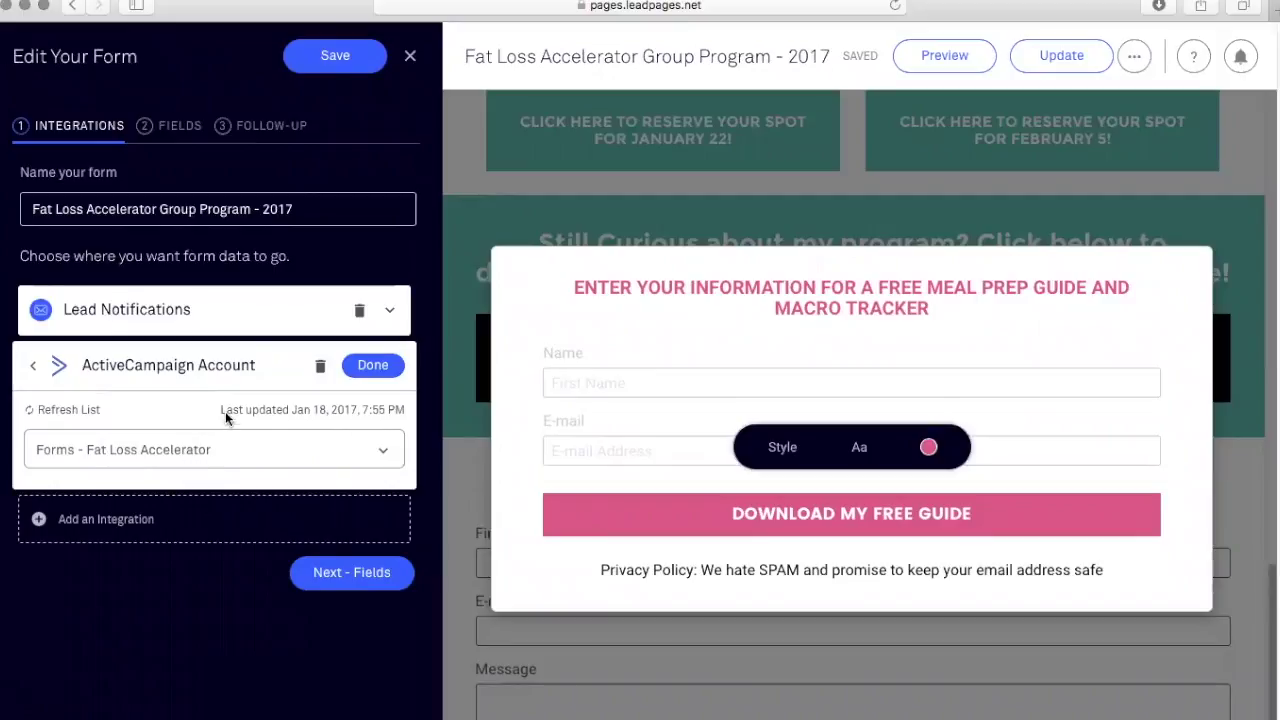
left_click(376, 367)
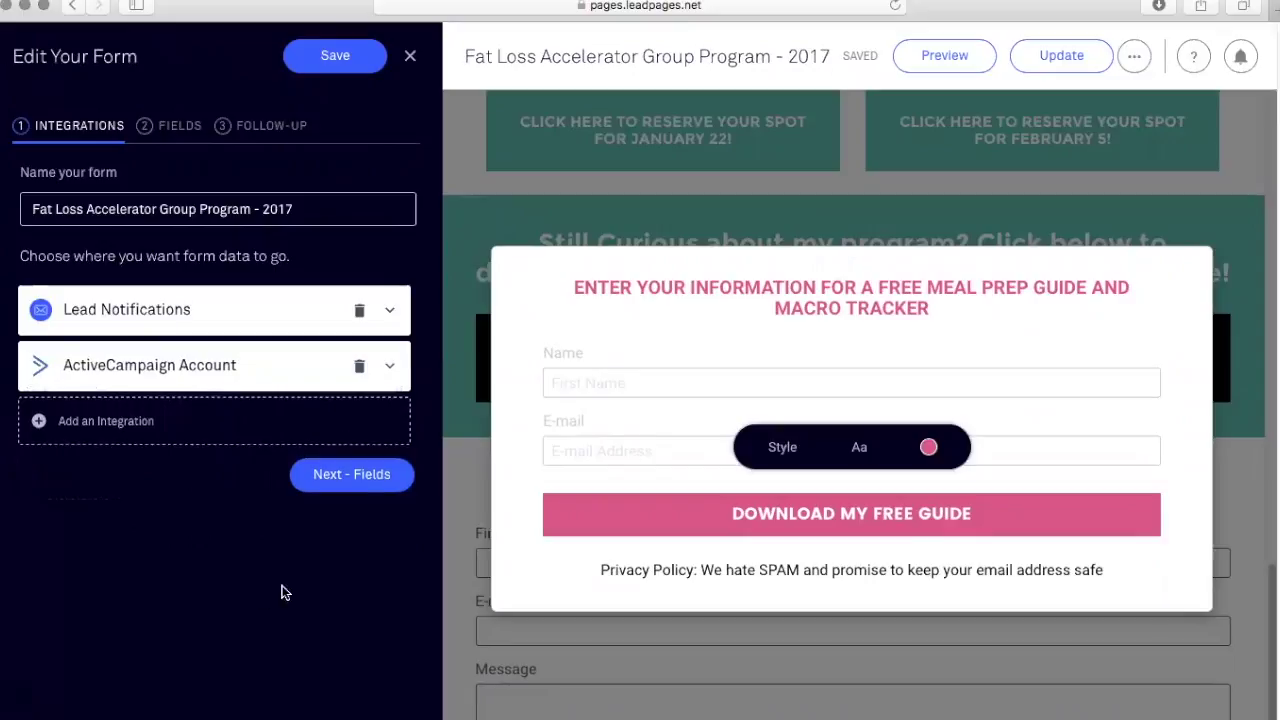
left_click(348, 60)
left_click(409, 58)
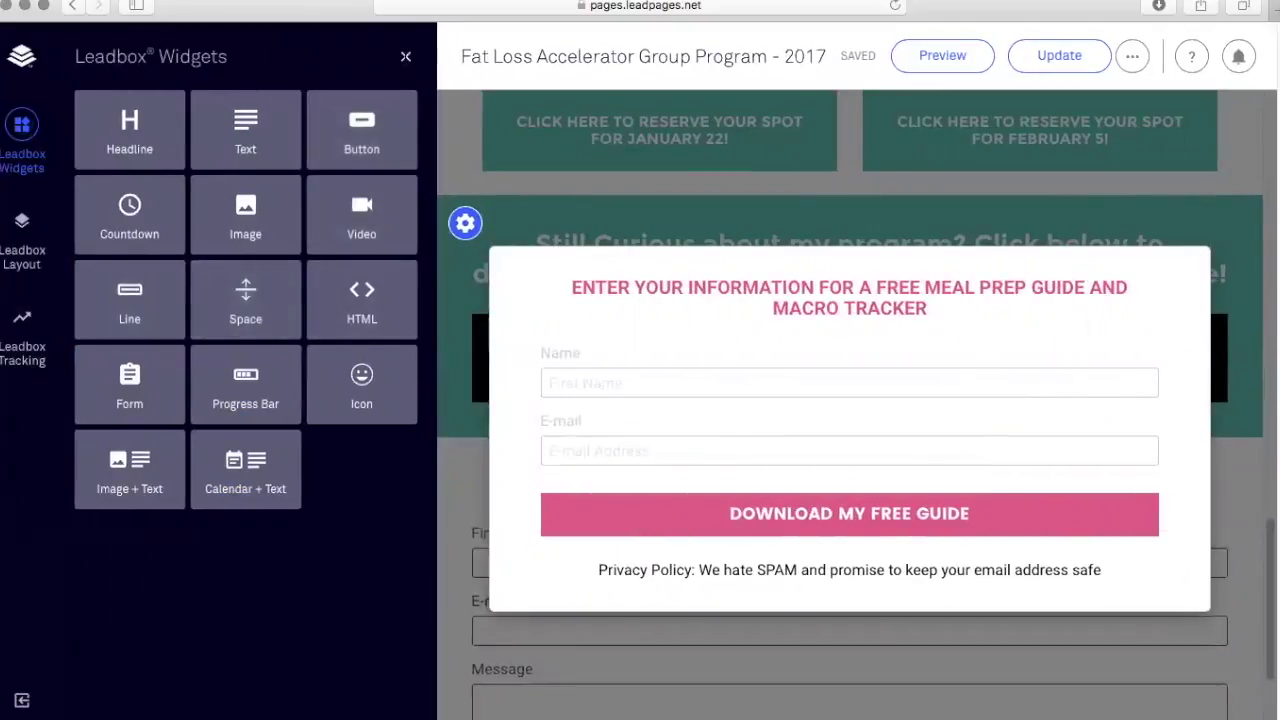
left_click(406, 60)
Publish the page update and dismiss the 'Your page has been updated' notice.
left_click(1045, 57)
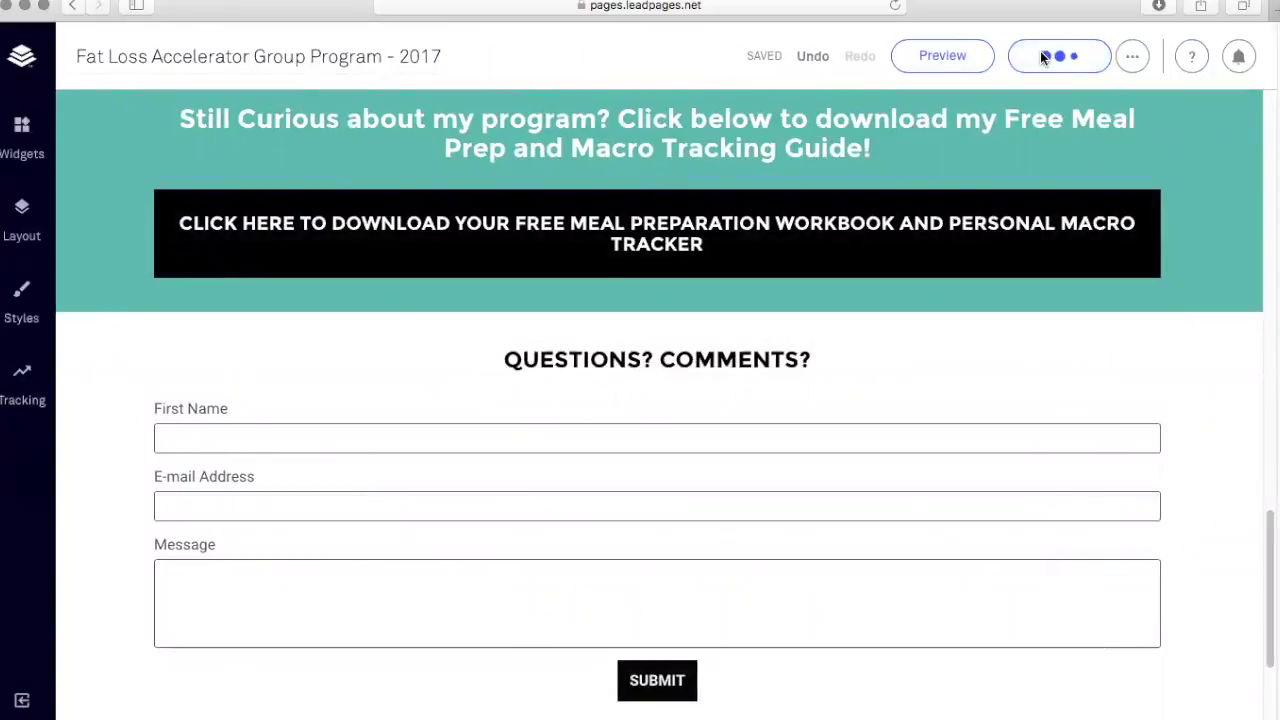
scroll(1055, 422, "up", 10)
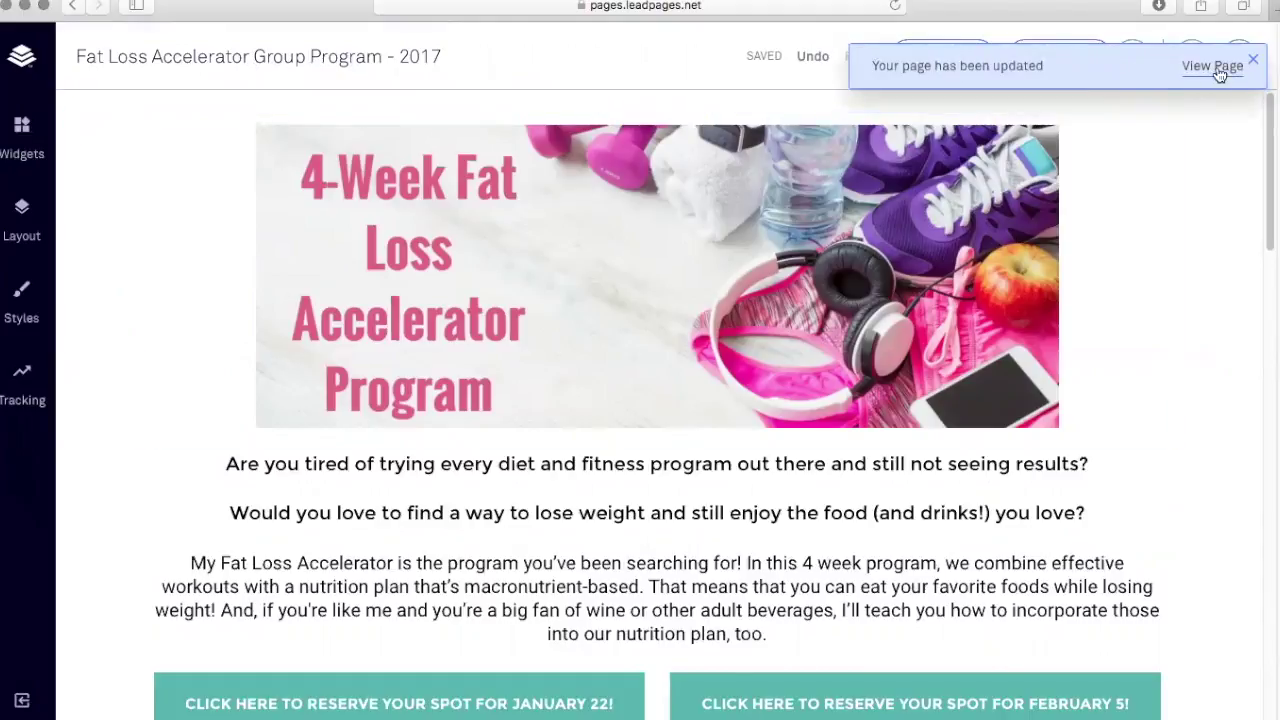
left_click(1252, 60)
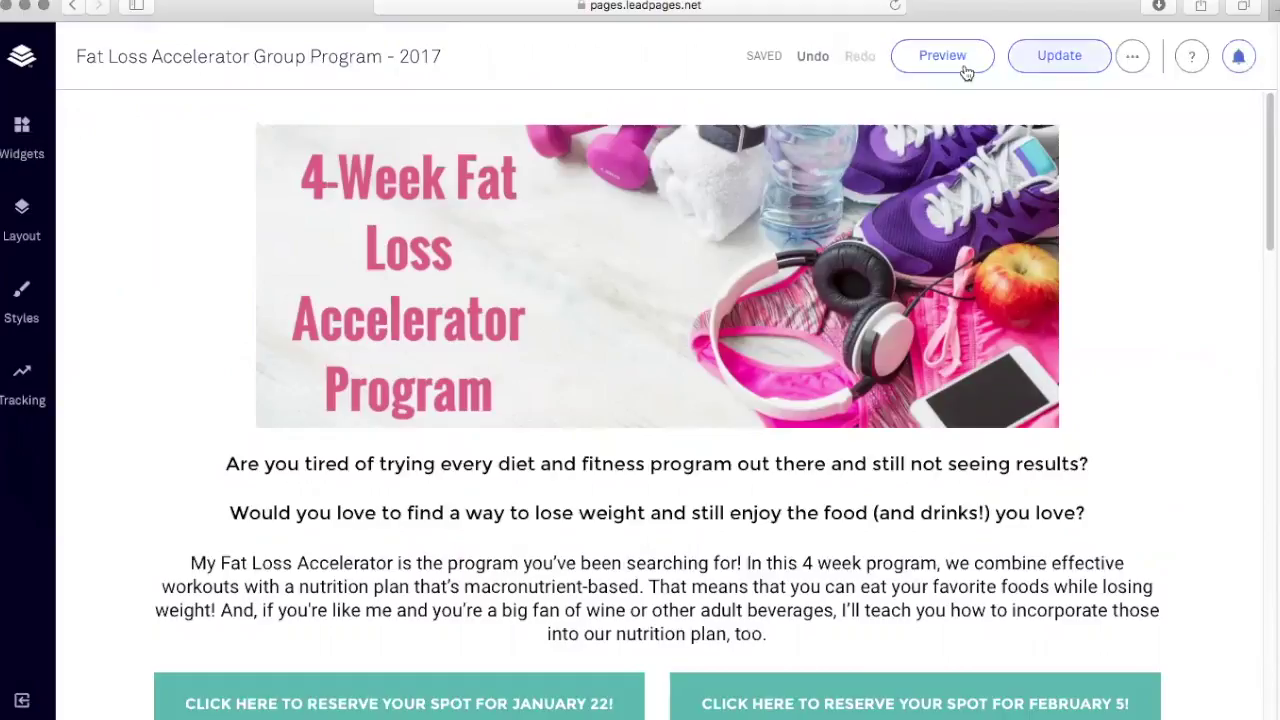
Preview the page and scroll to the free guide download button.
left_click(942, 58)
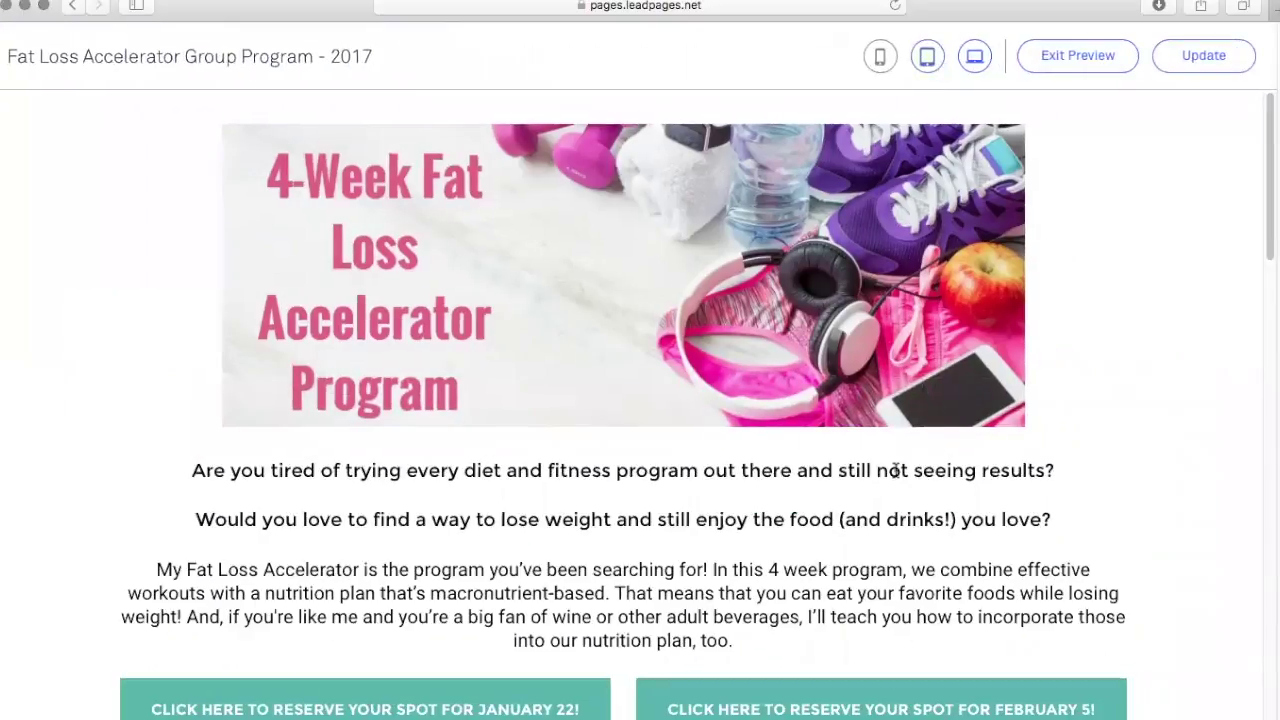
scroll(1018, 402, "down", 4)
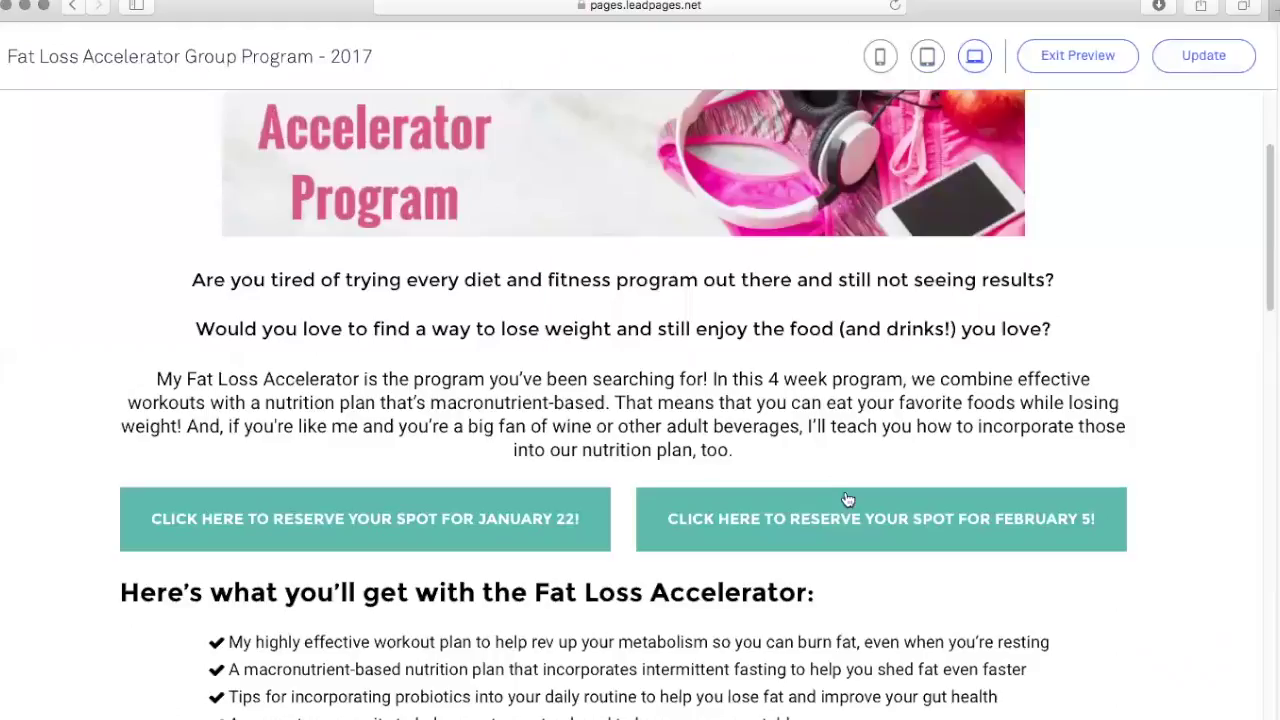
scroll(929, 383, "down", 15)
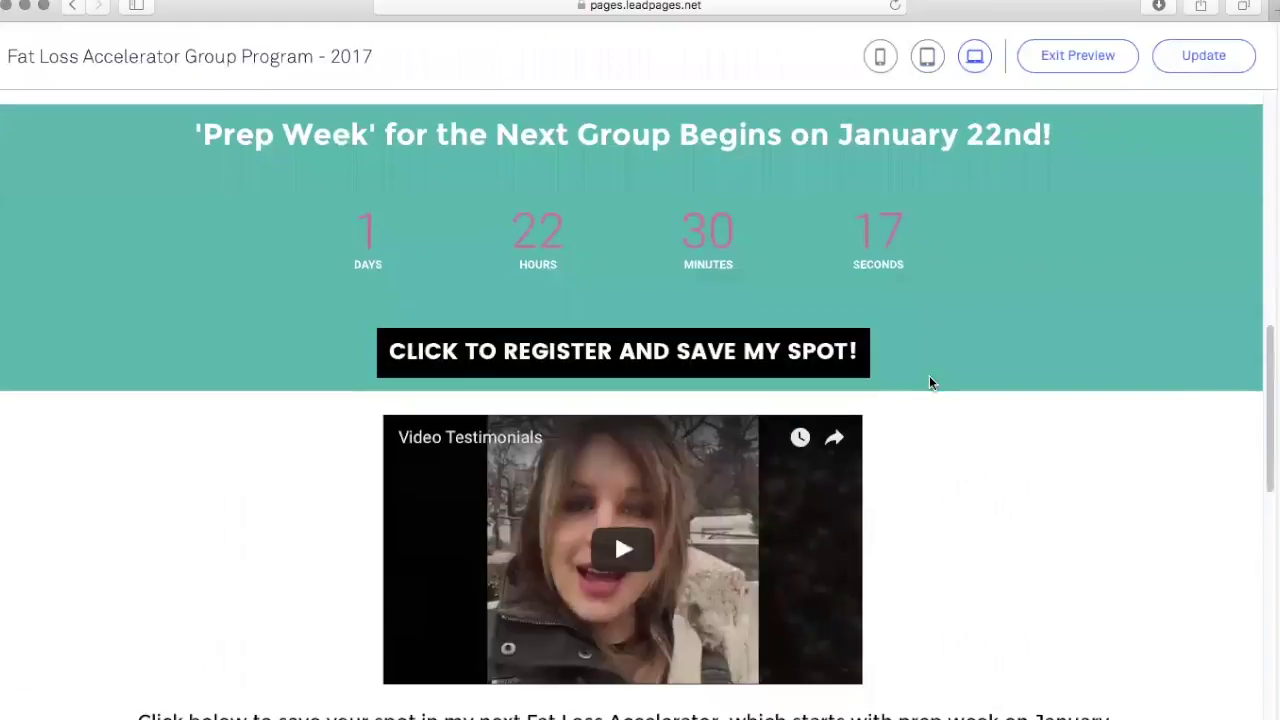
scroll(929, 384, "down", 10)
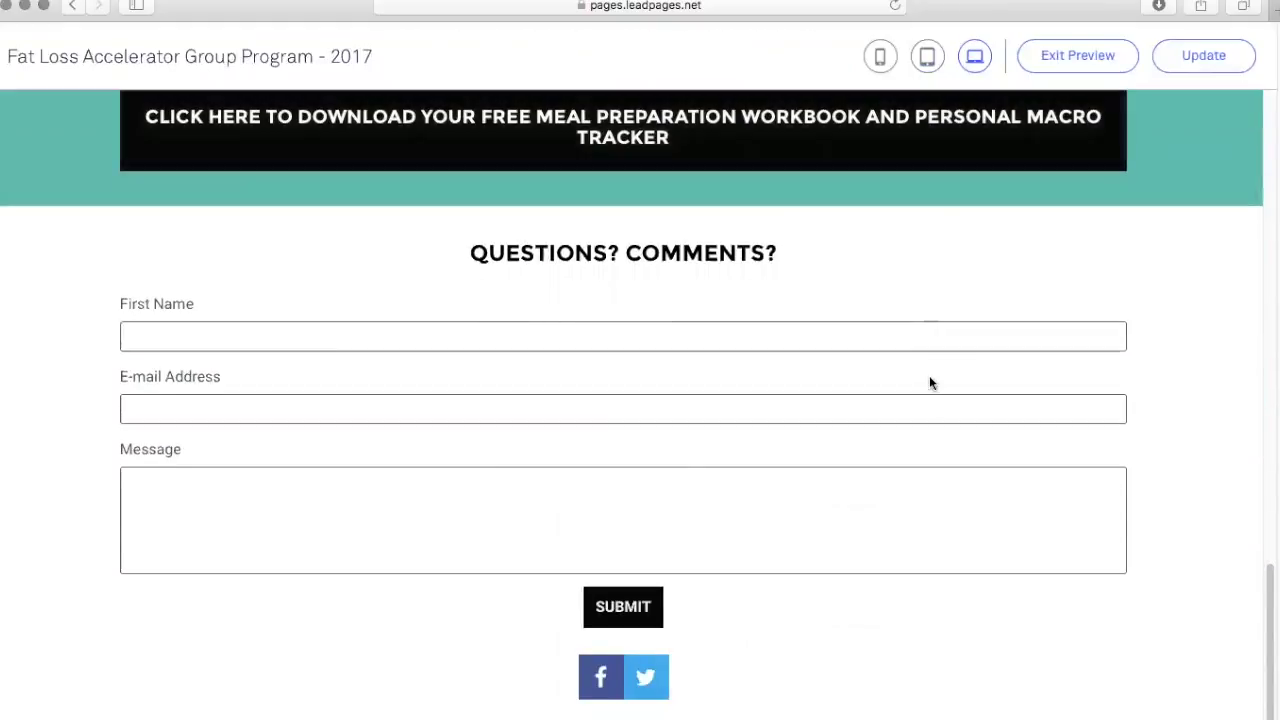
scroll(699, 354, "up", 4)
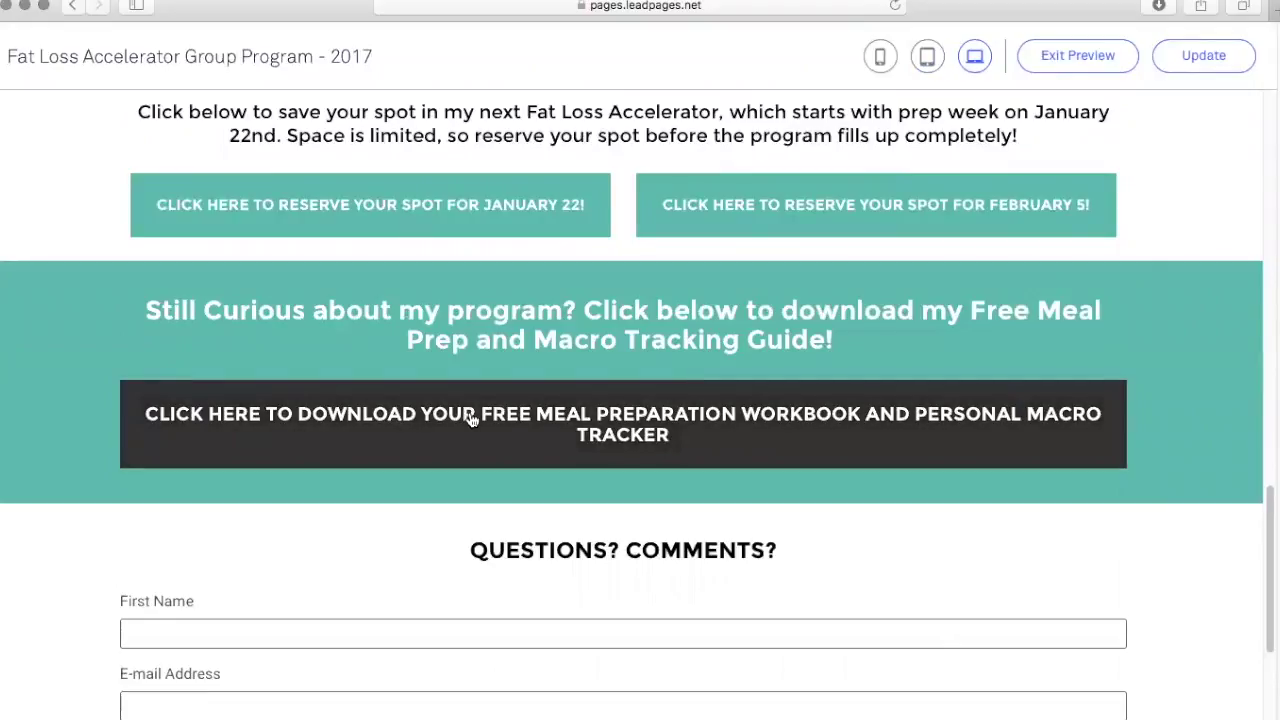
Submit the free guide sign-up form with a test name and e-mail address.
left_click(472, 418)
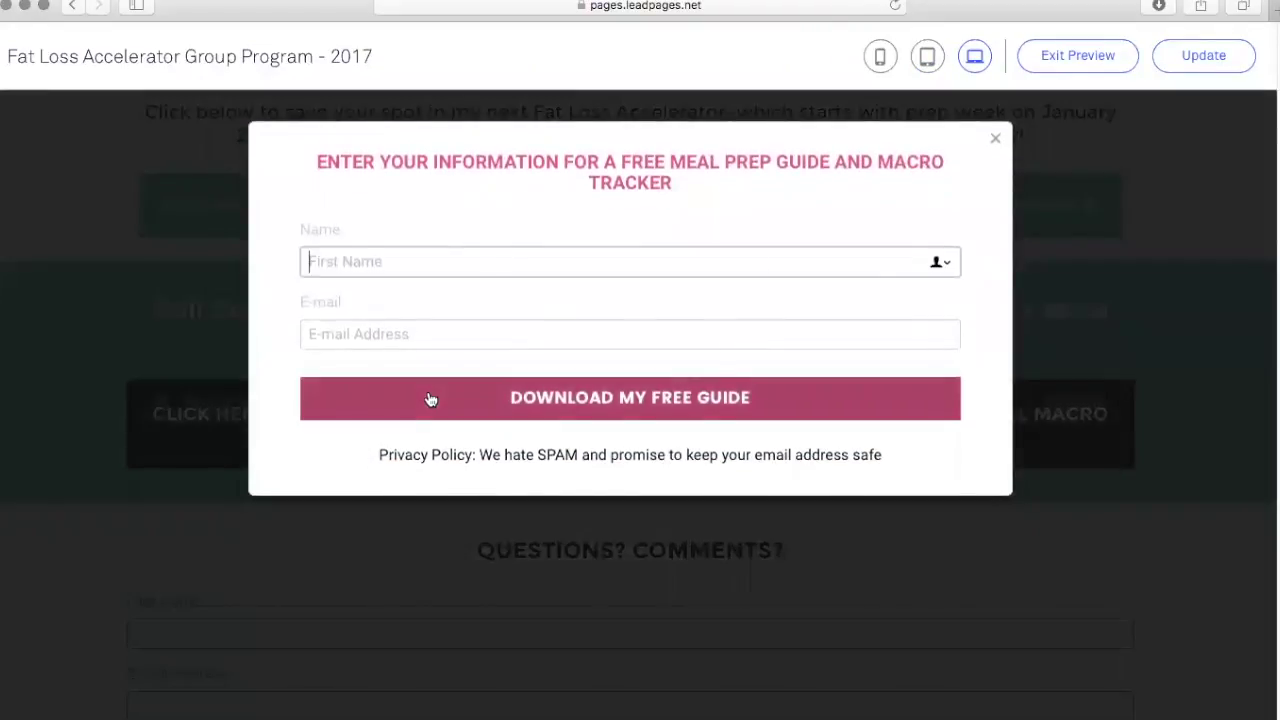
type("Jenna")
left_click(630, 334)
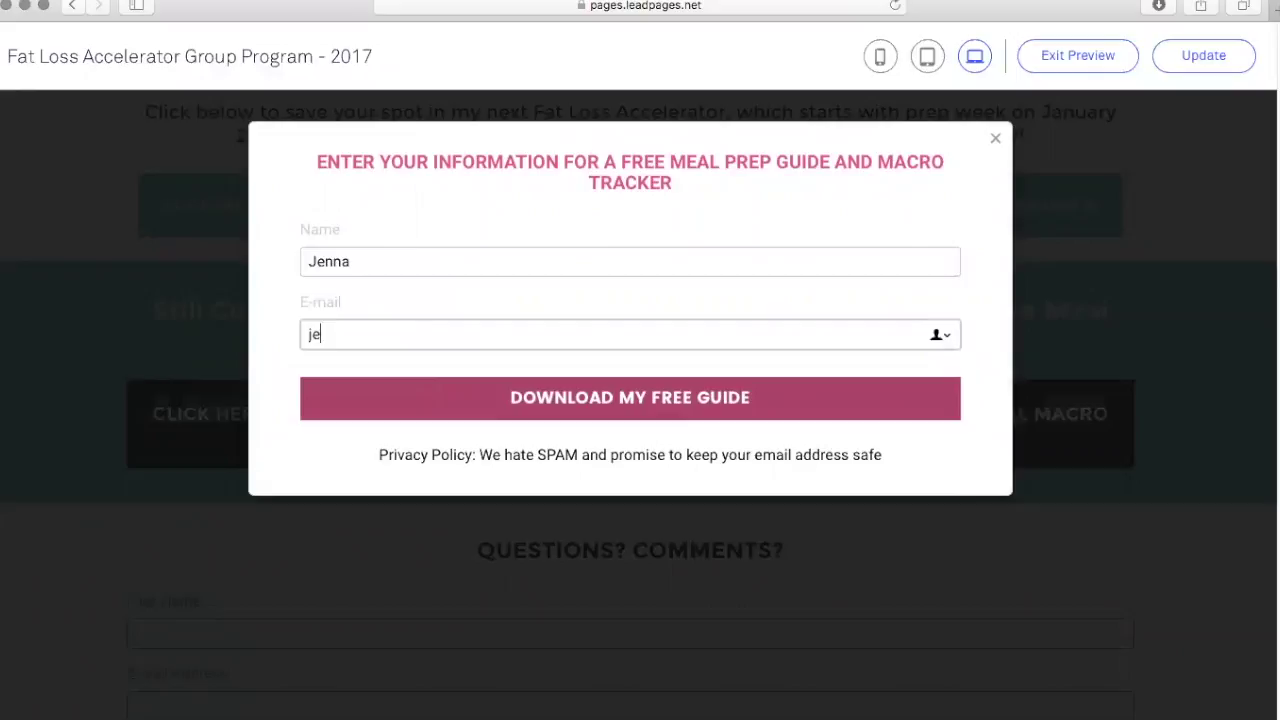
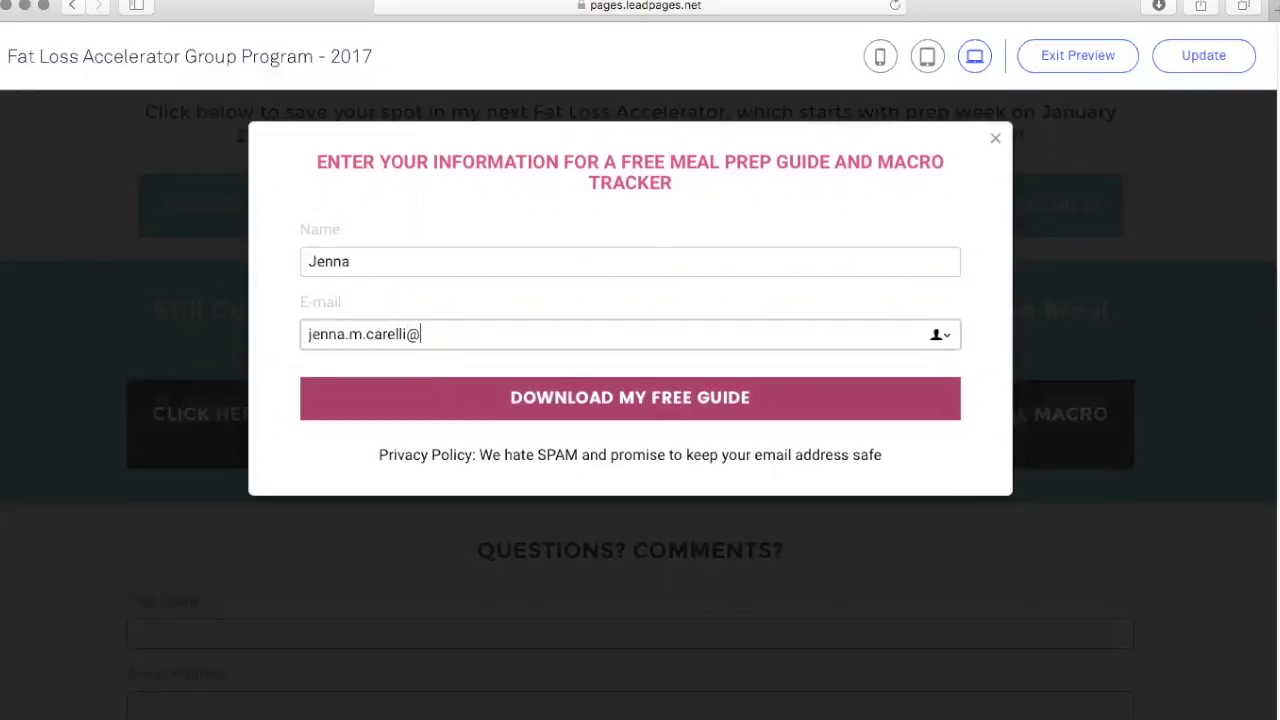
left_click(601, 402)
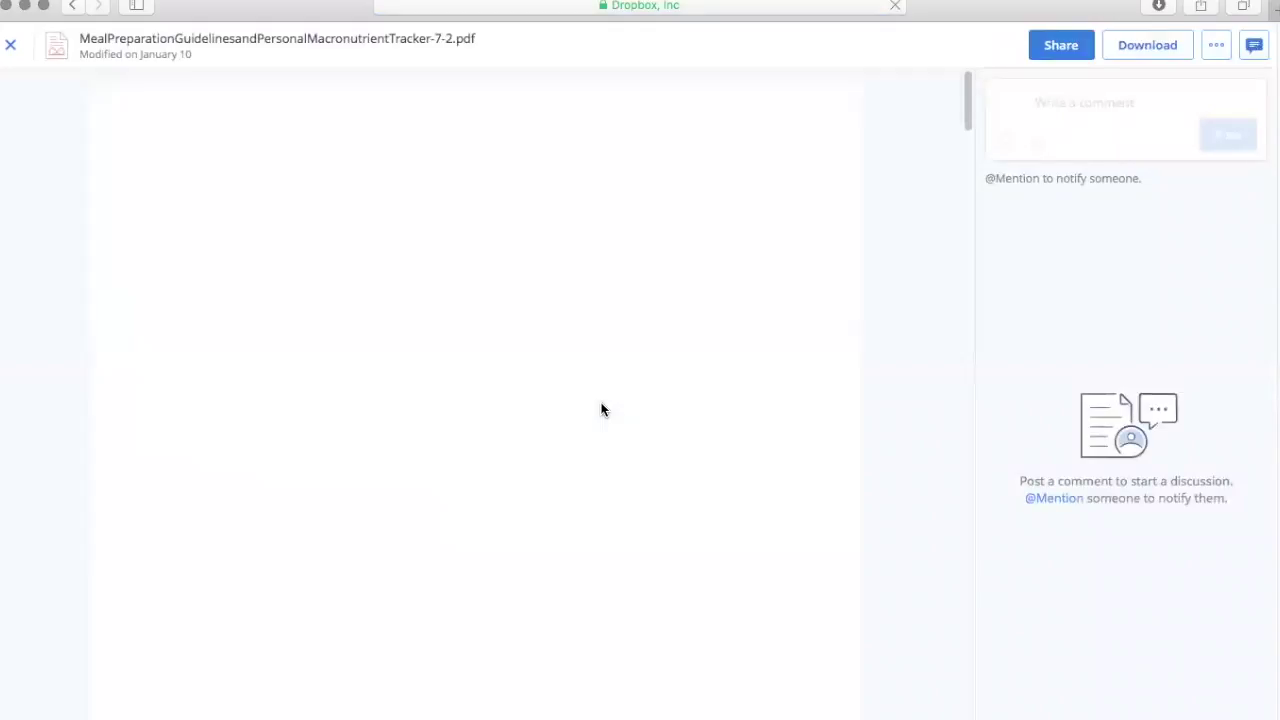
Scroll through the Meal Preparation Guidelines PDF in Dropbox, then return to the preview.
scroll(601, 405, "down", 5)
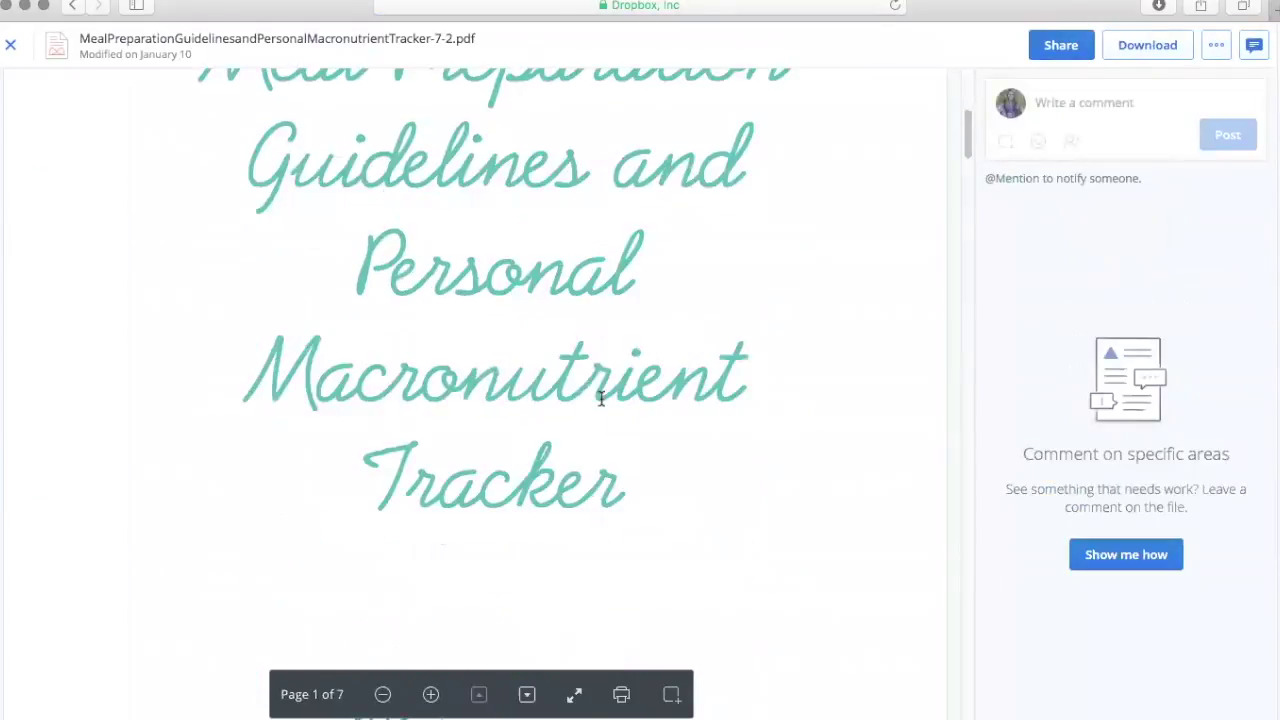
scroll(604, 400, "down", 2)
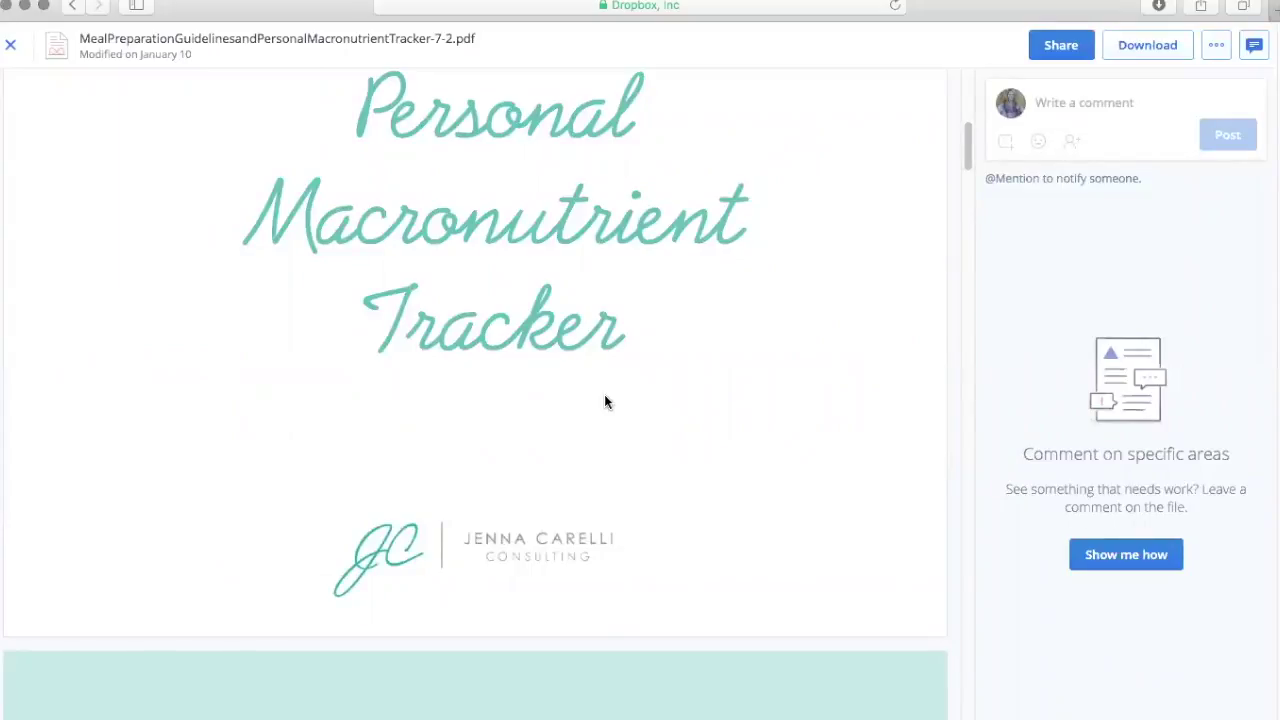
left_click(74, 7)
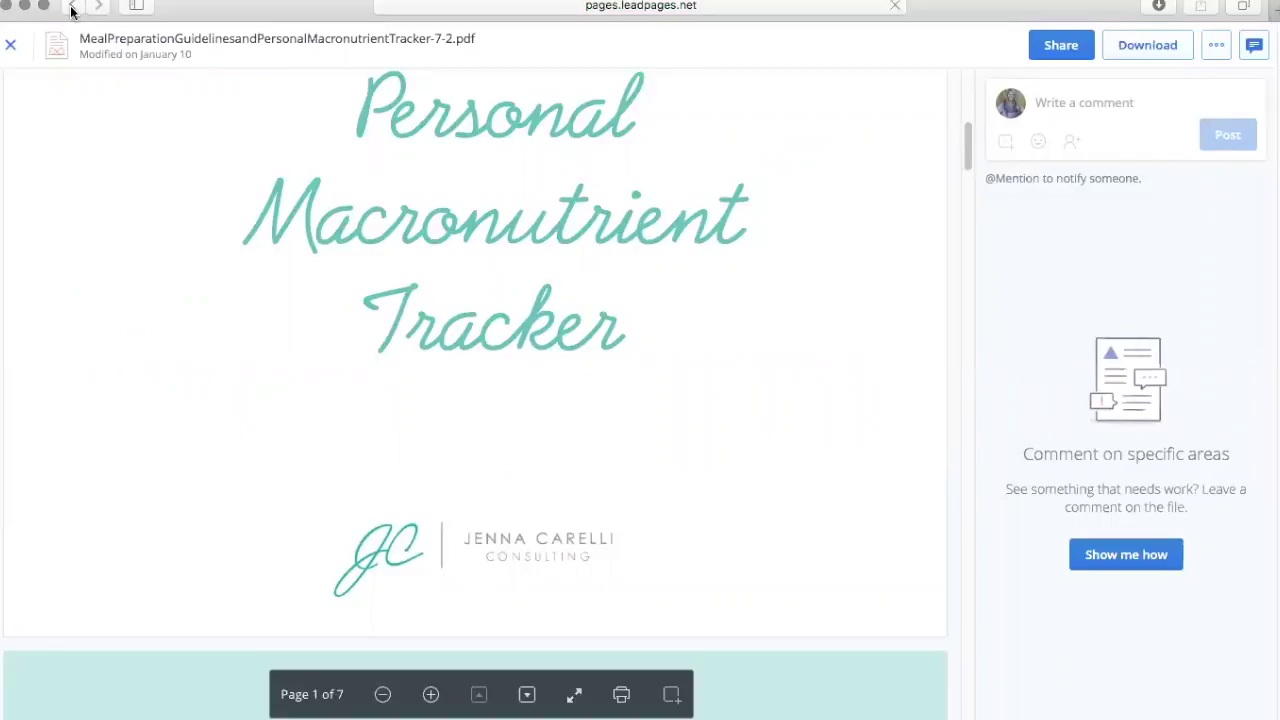
Exit the Fat Loss Accelerator page preview and return to the Leadpages dashboard's page list.
scroll(316, 206, "up", 10)
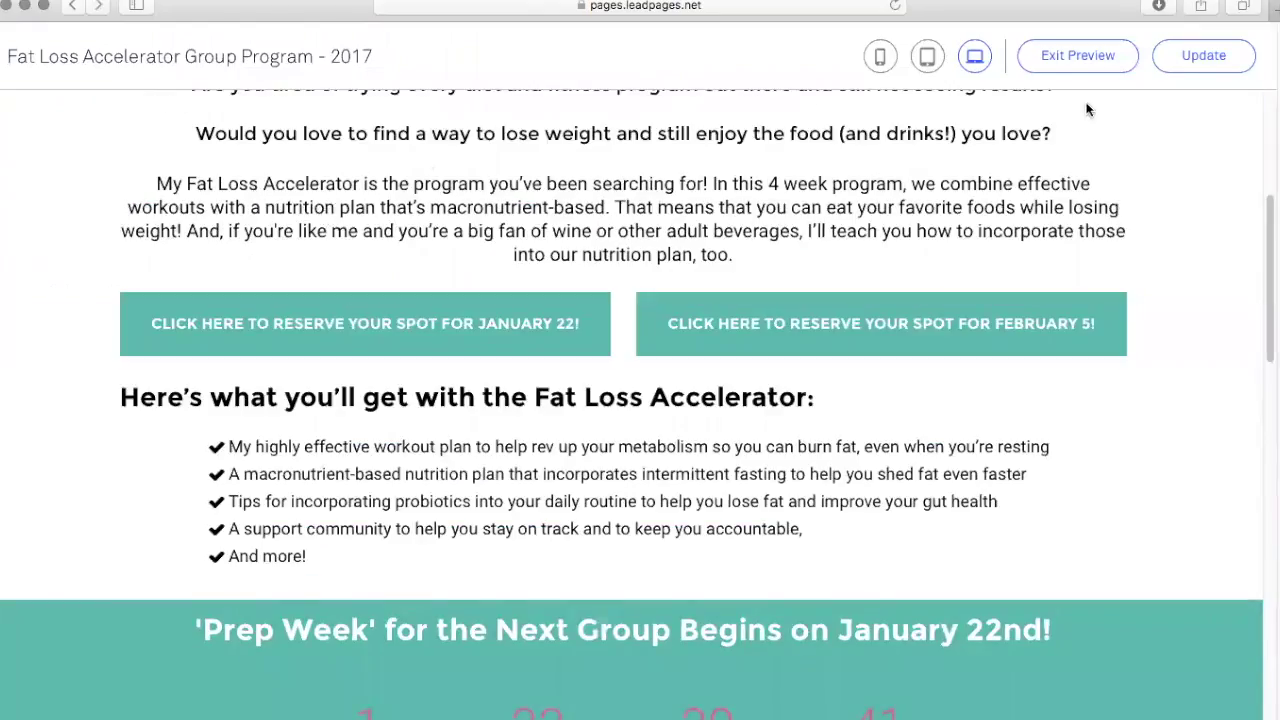
left_click(1105, 58)
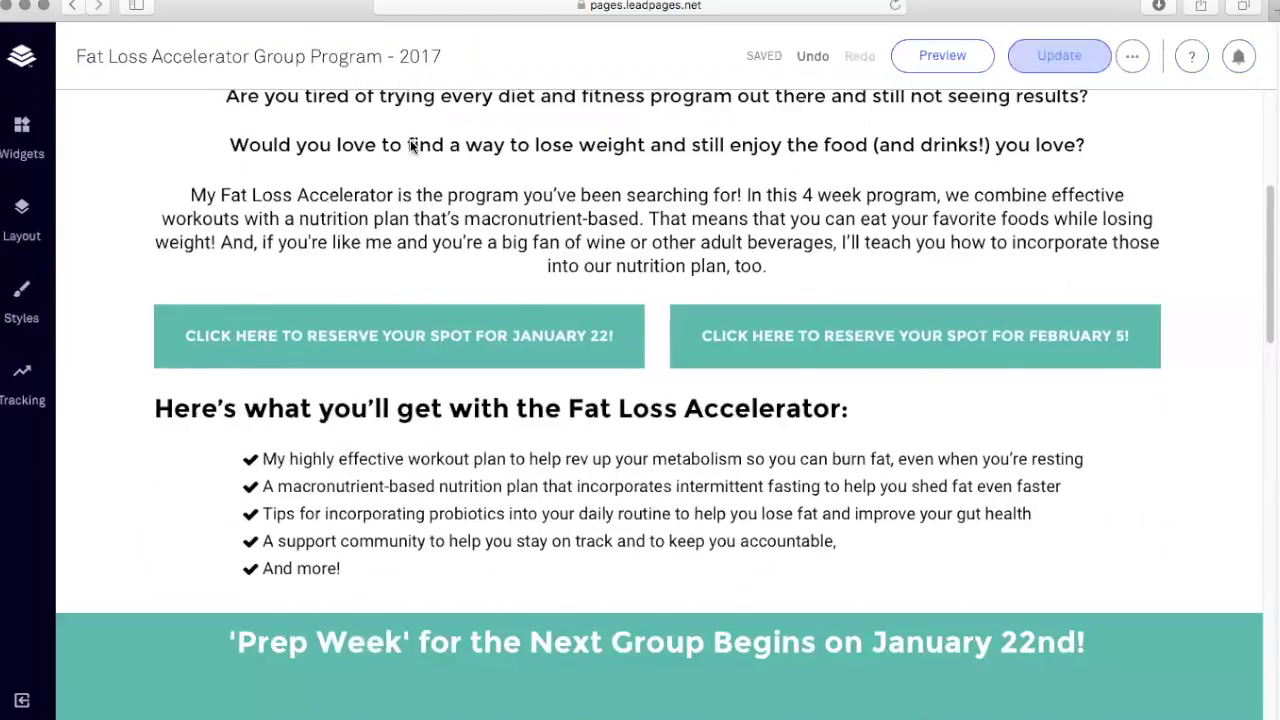
left_click(23, 60)
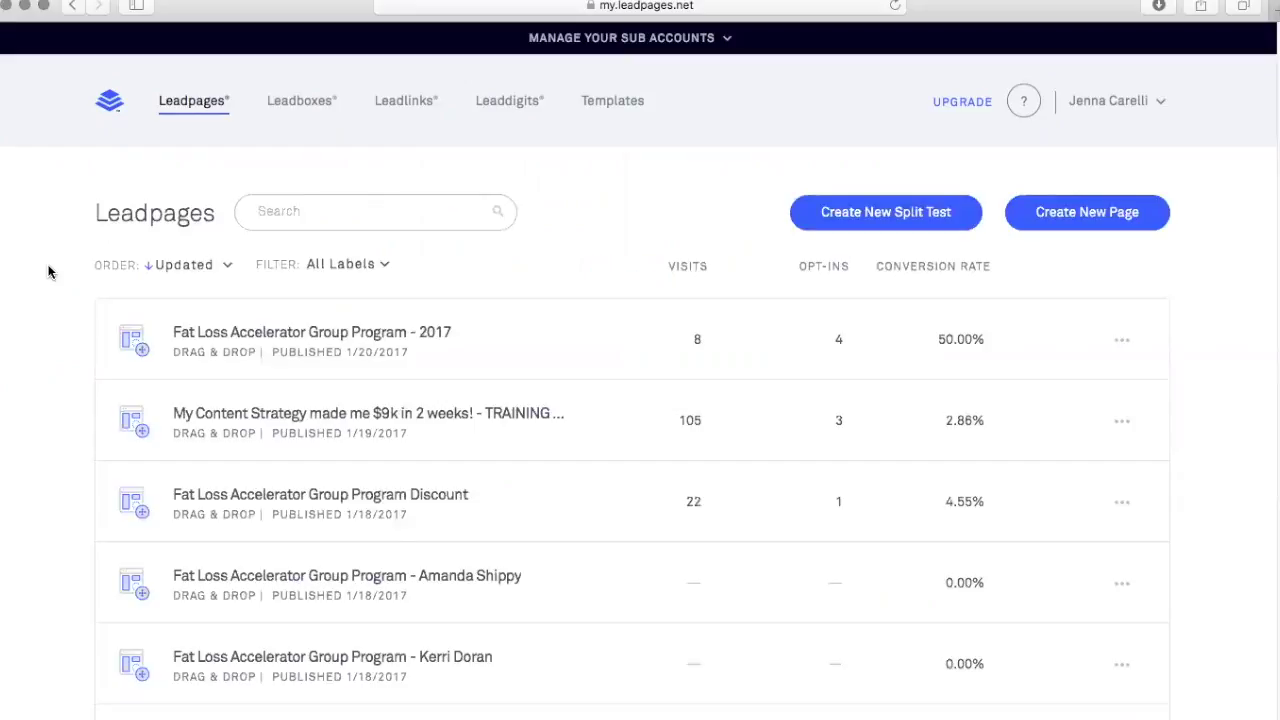
mouse_move(254, 334)
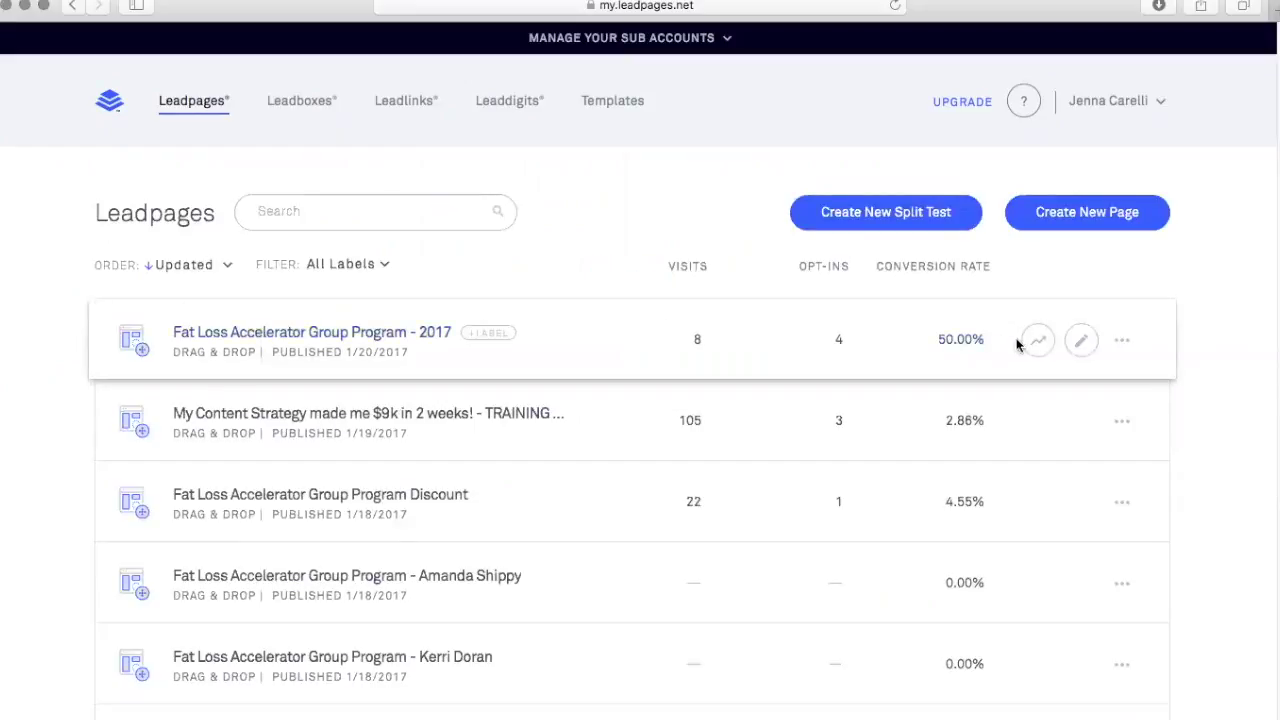
Open the 'My Content Strategy made me $9k in 2 weeks!' page in the editor, leaving the Fat Loss page untouched.
left_click(1123, 344)
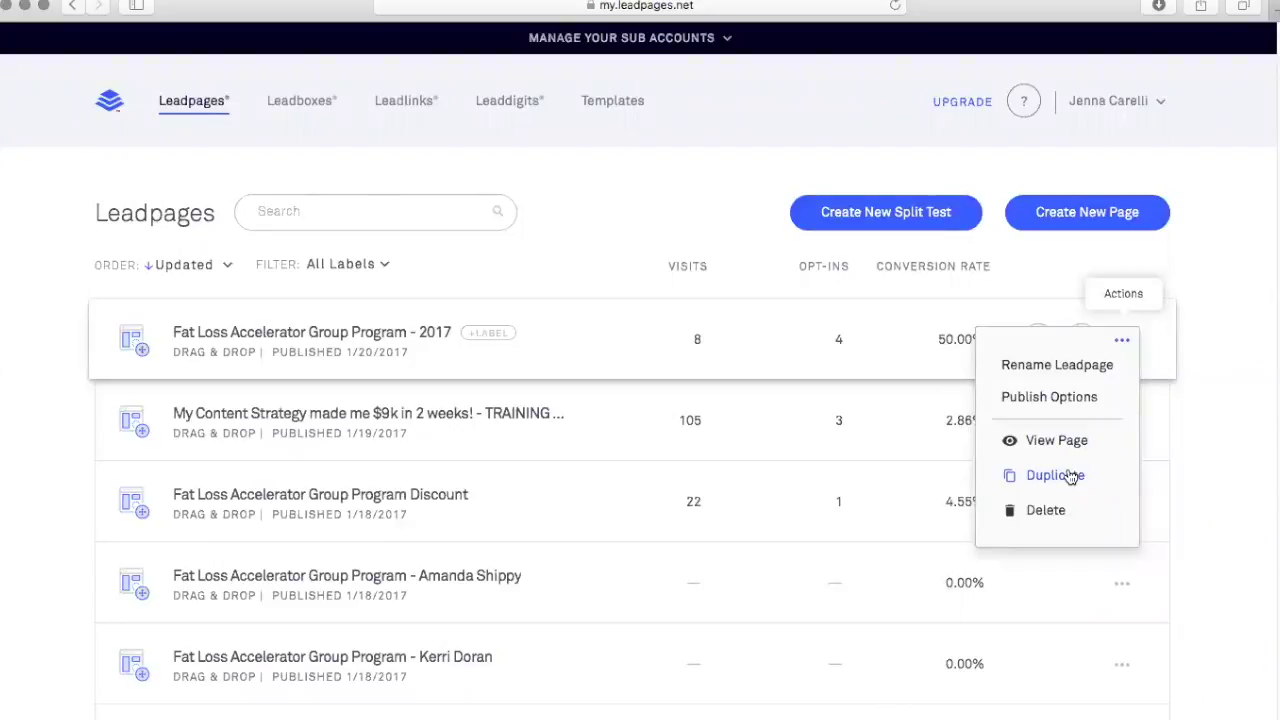
left_click(57, 234)
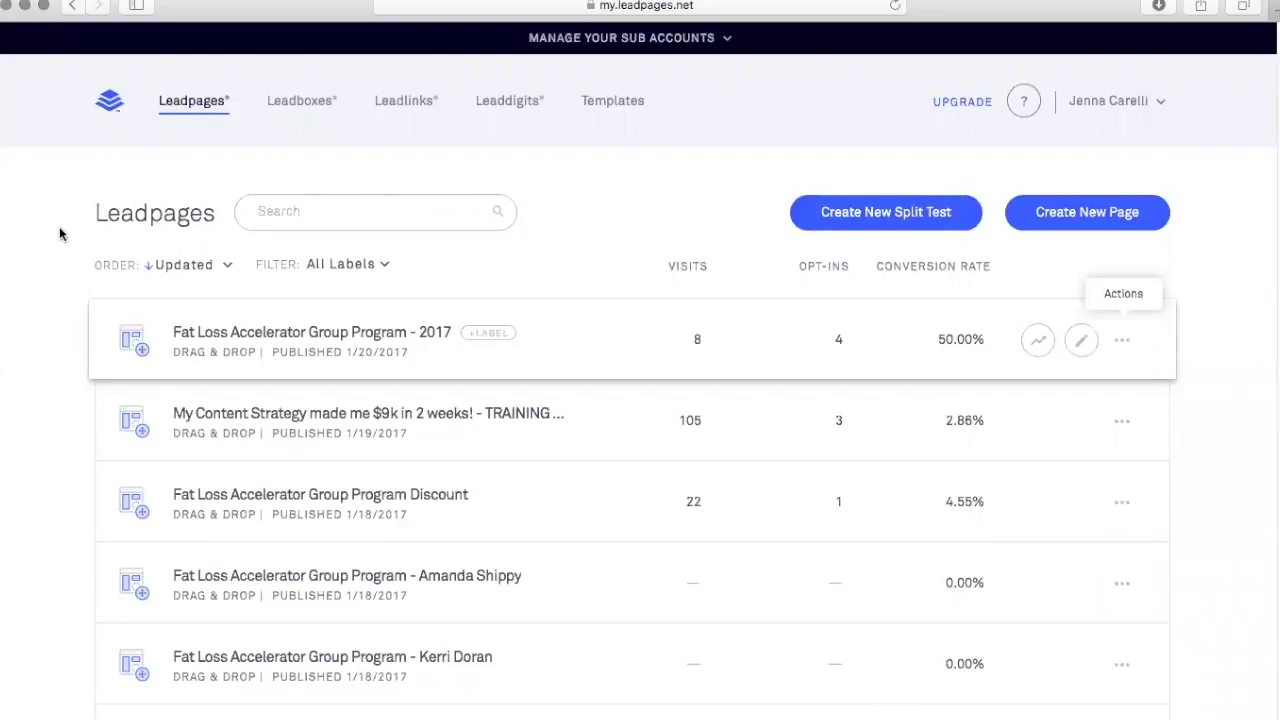
left_click(322, 418)
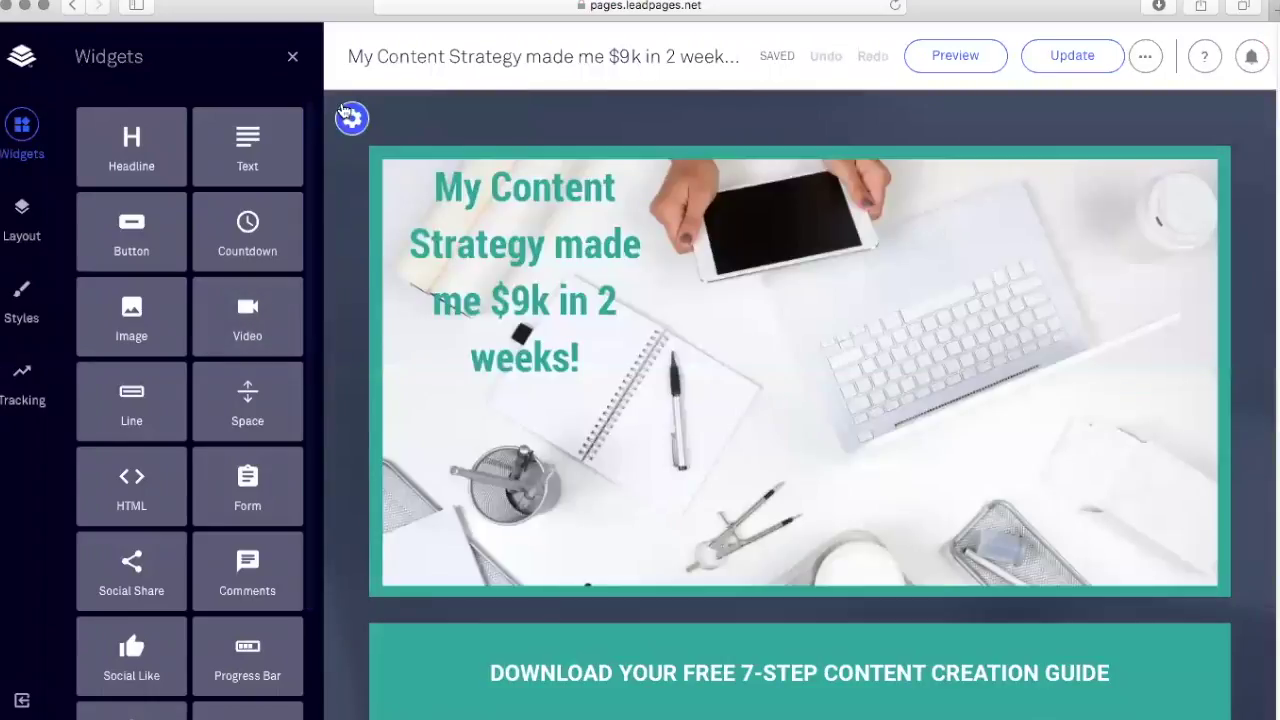
Review the training page from the banner through the replay video to the questions form, then show the ⋯ options.
scroll(371, 322, "down", 2)
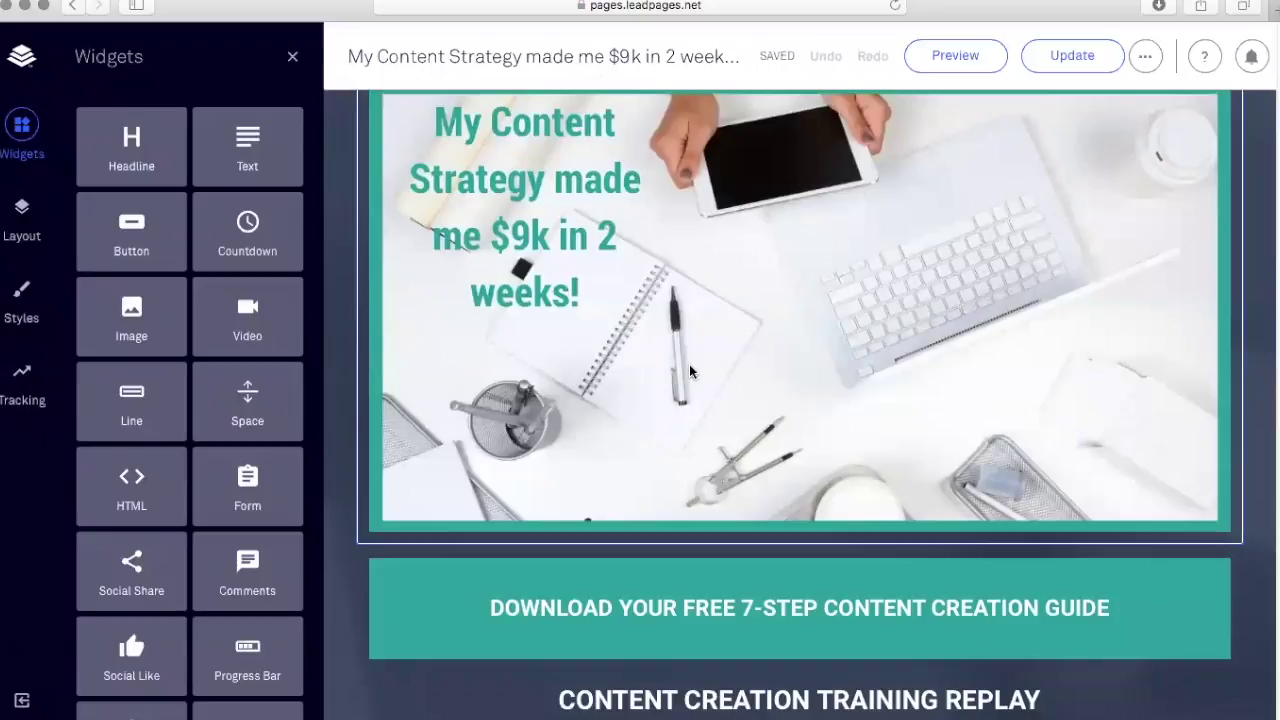
scroll(681, 350, "down", 2)
scroll(681, 343, "down", 1)
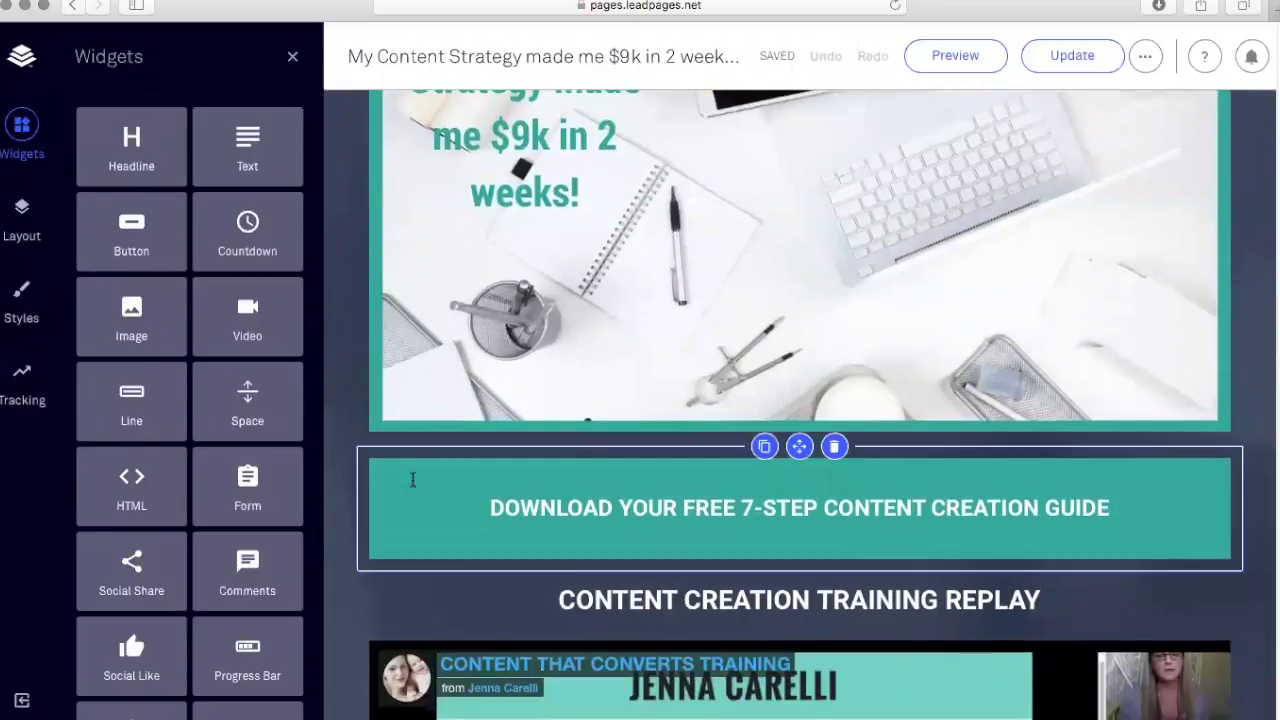
scroll(838, 494, "down", 1)
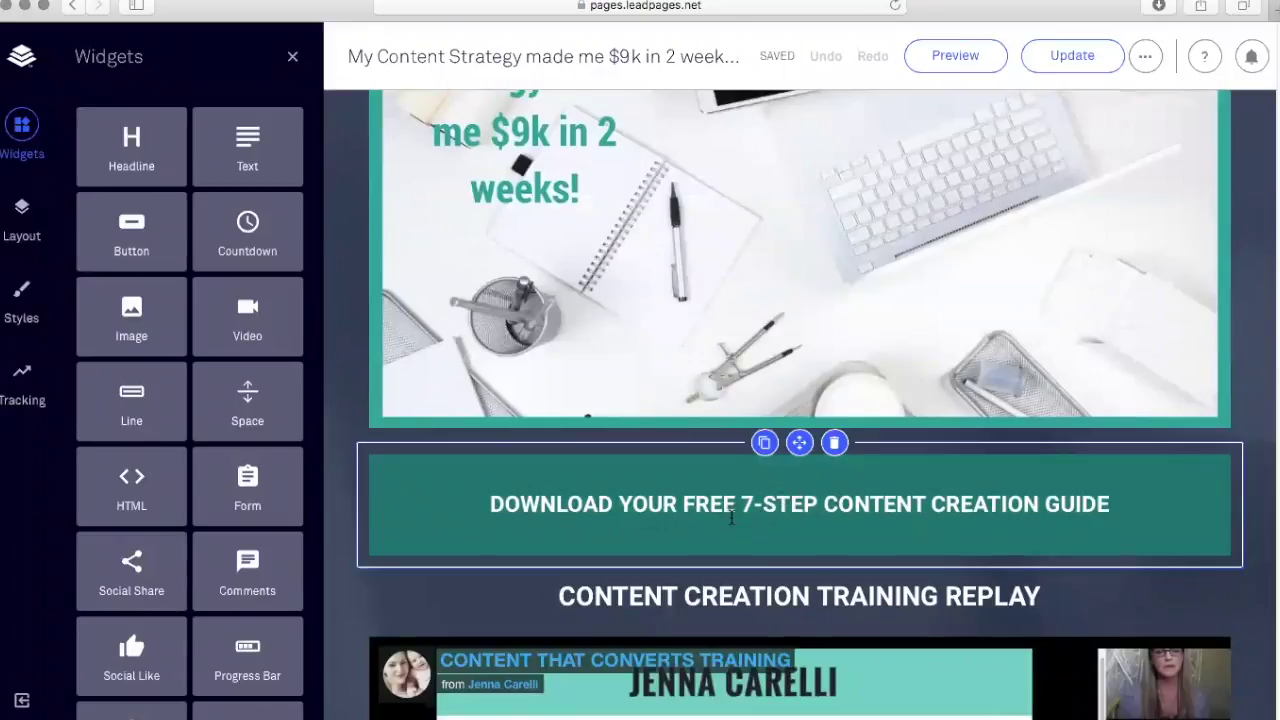
scroll(567, 455, "down", 3)
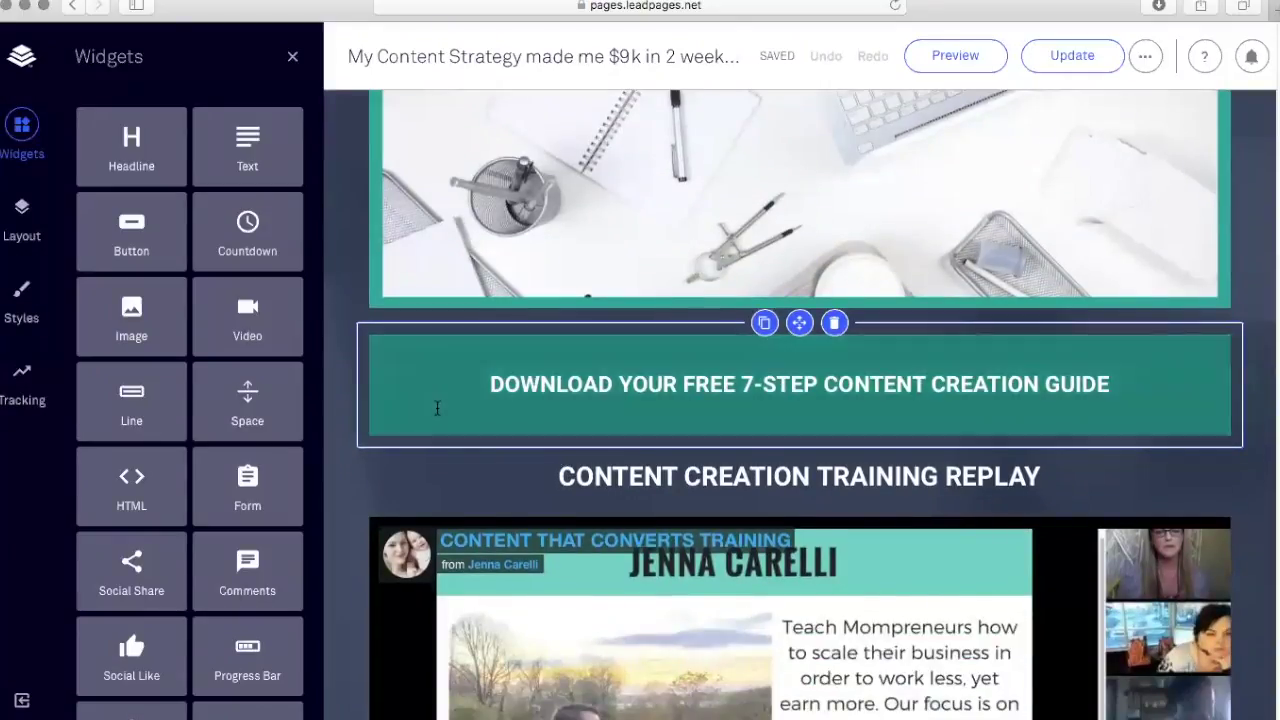
scroll(545, 403, "down", 8)
scroll(545, 403, "up", 2)
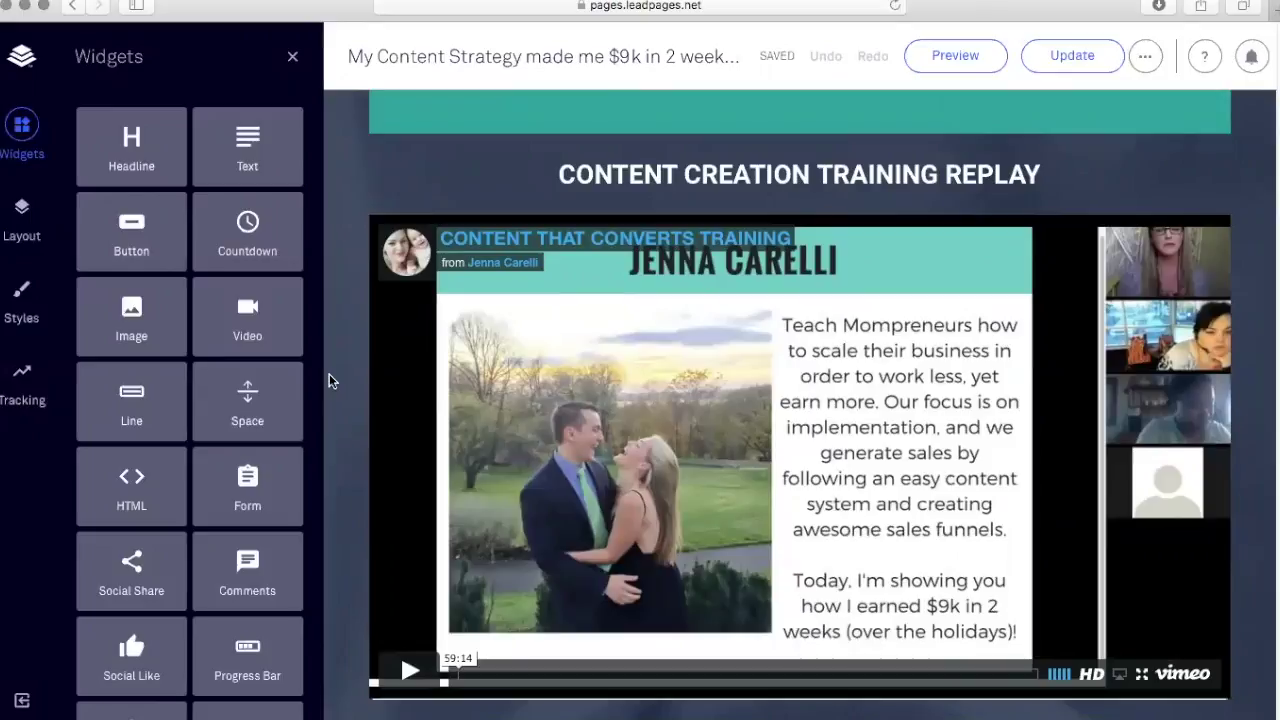
scroll(333, 370, "down", 4)
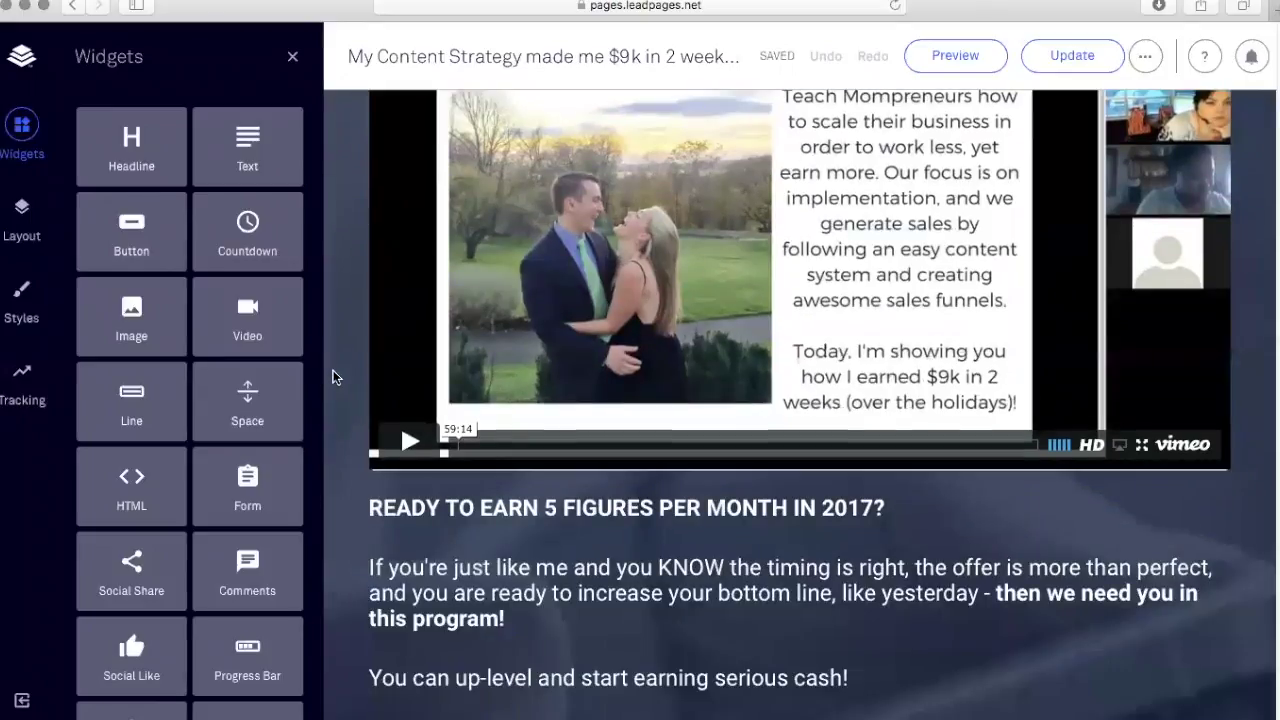
scroll(618, 291, "up", 2)
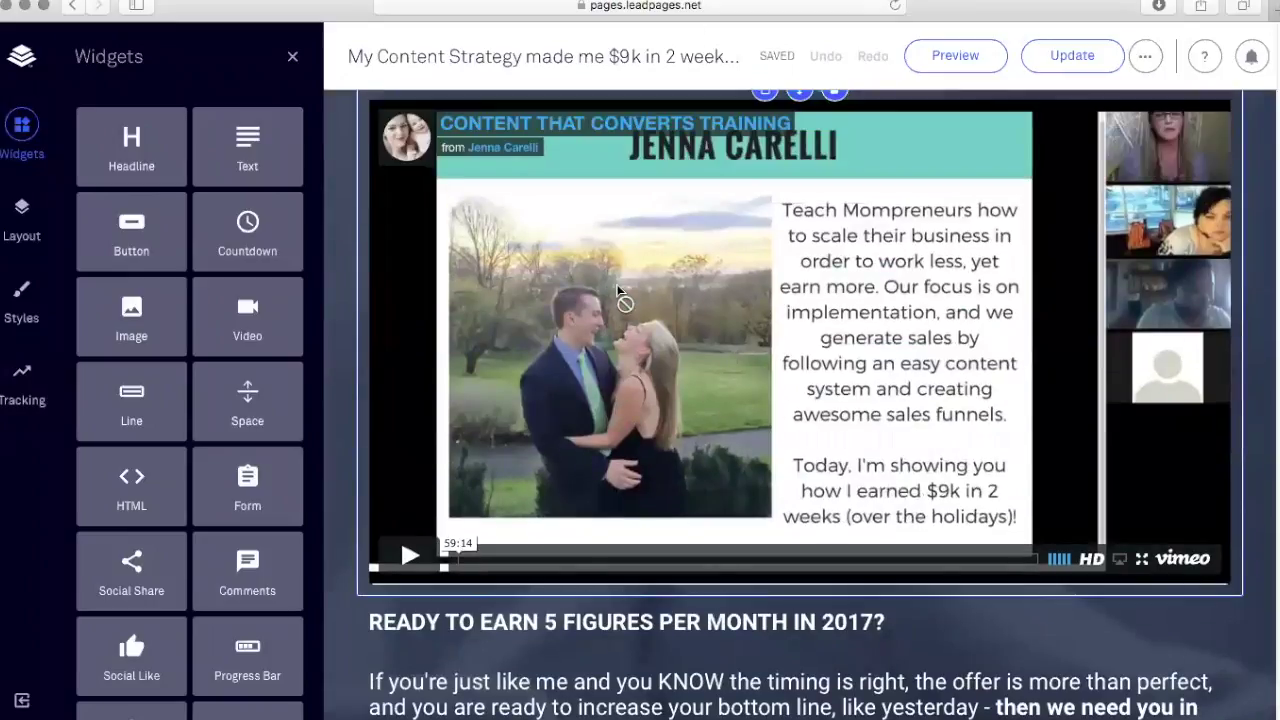
scroll(618, 291, "up", 9)
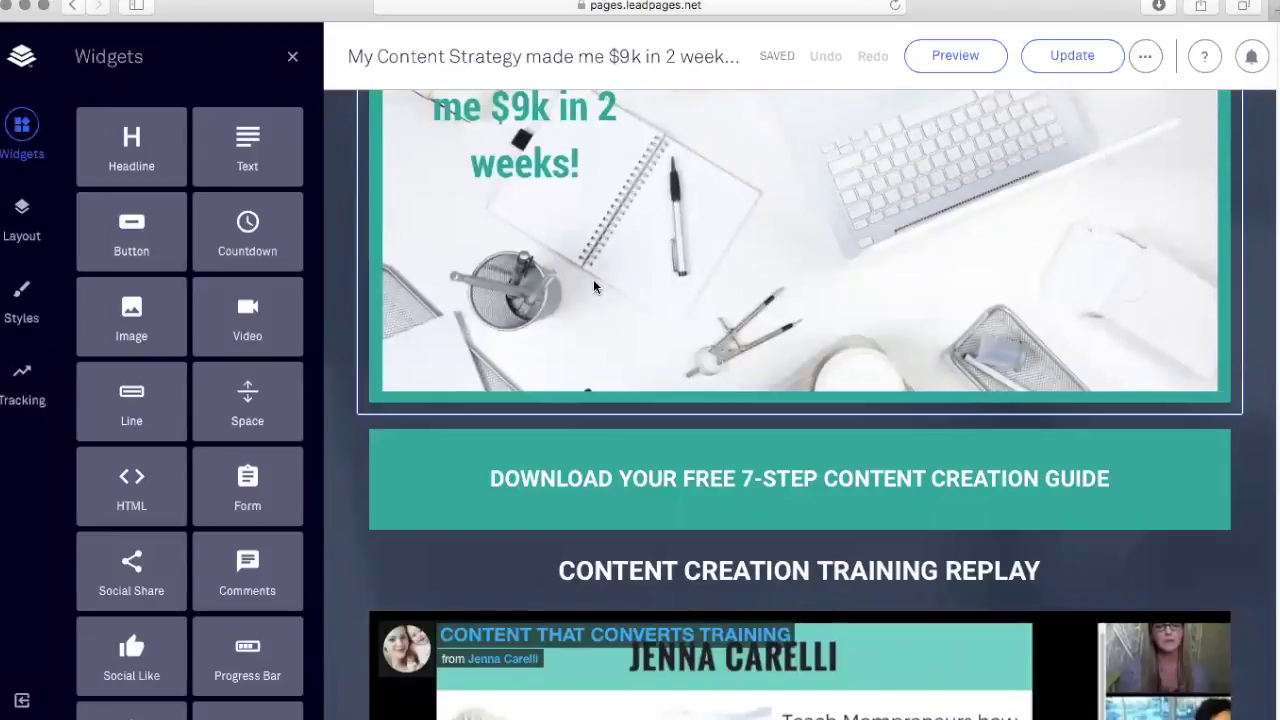
scroll(593, 285, "down", 5)
scroll(591, 287, "down", 13)
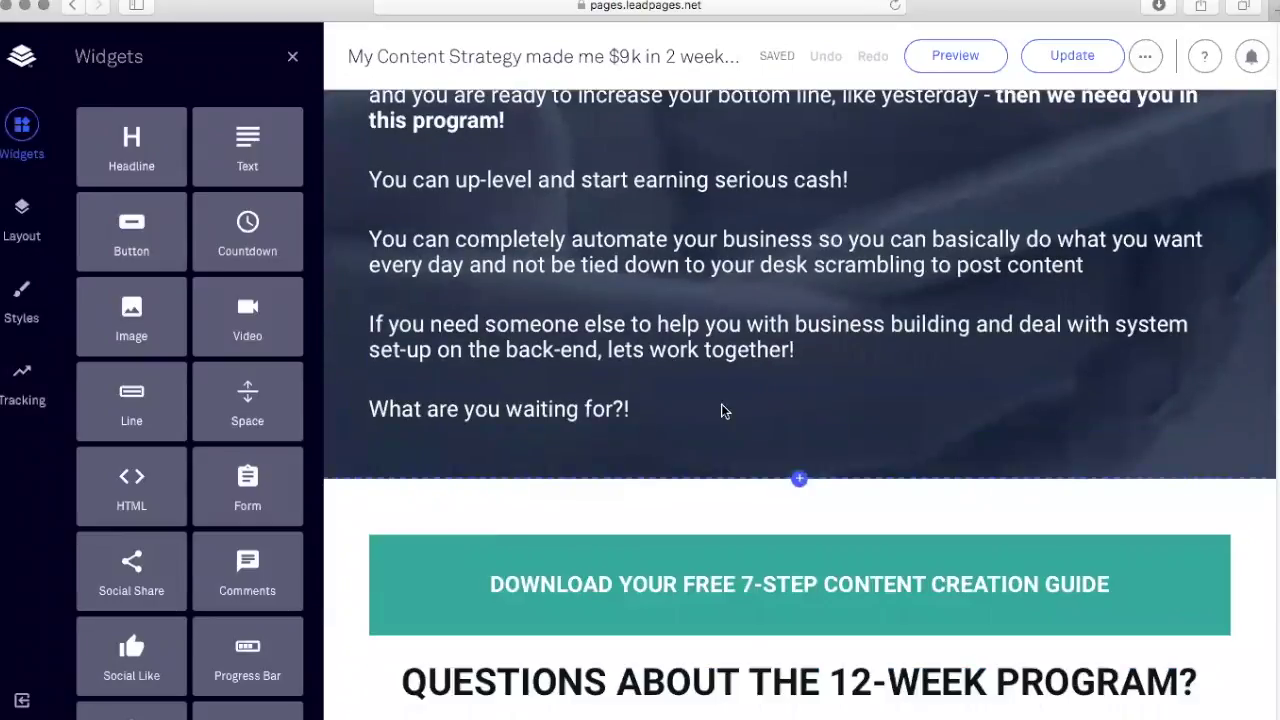
scroll(635, 180, "up", 2)
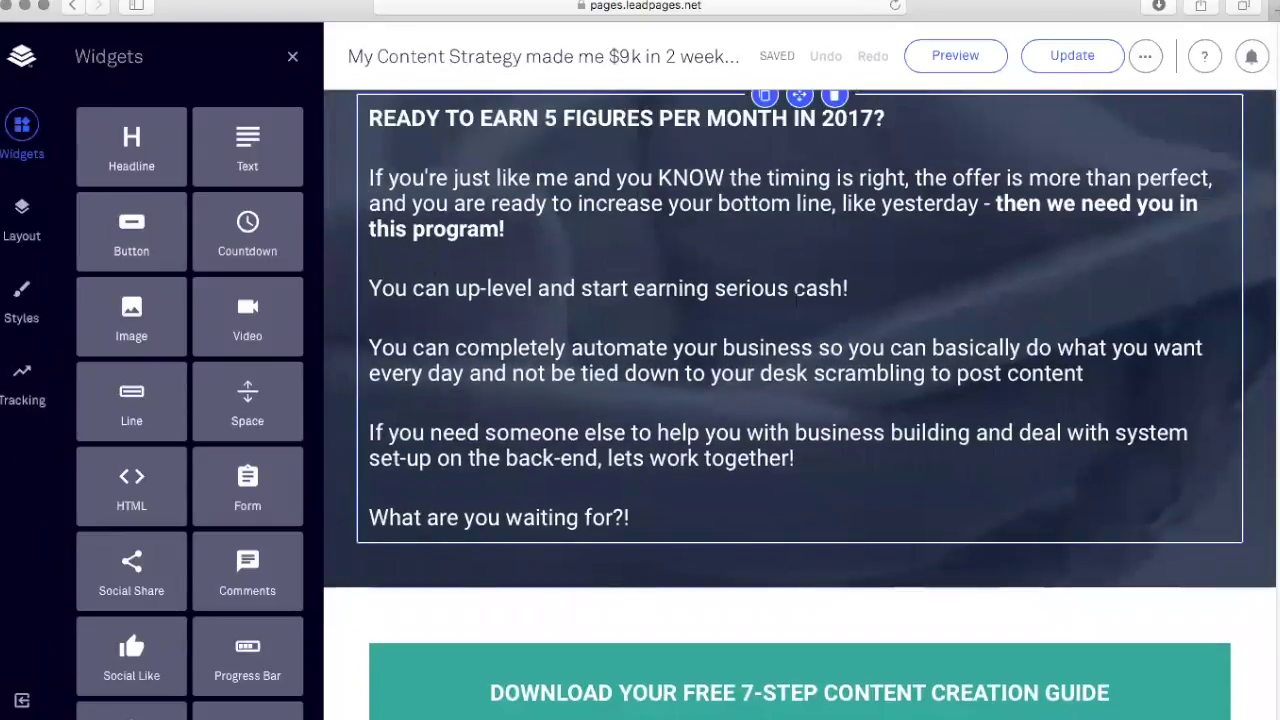
scroll(796, 304, "down", 10)
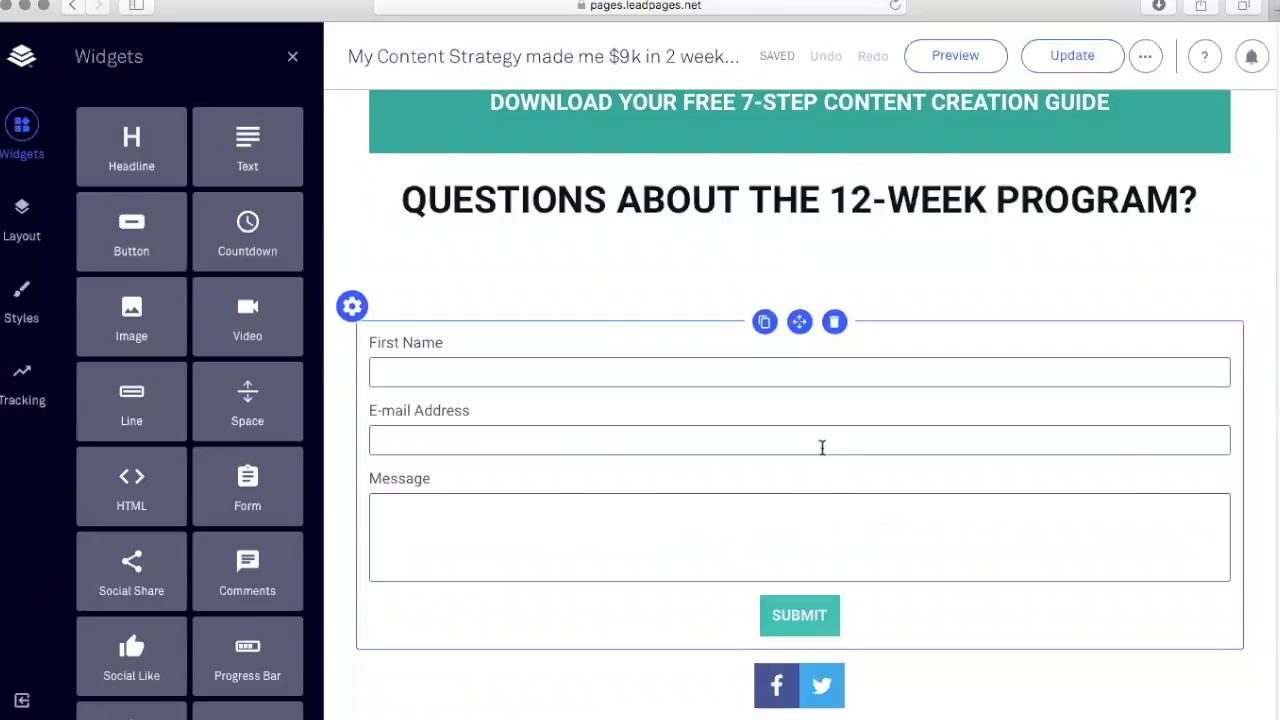
scroll(814, 430, "up", 9)
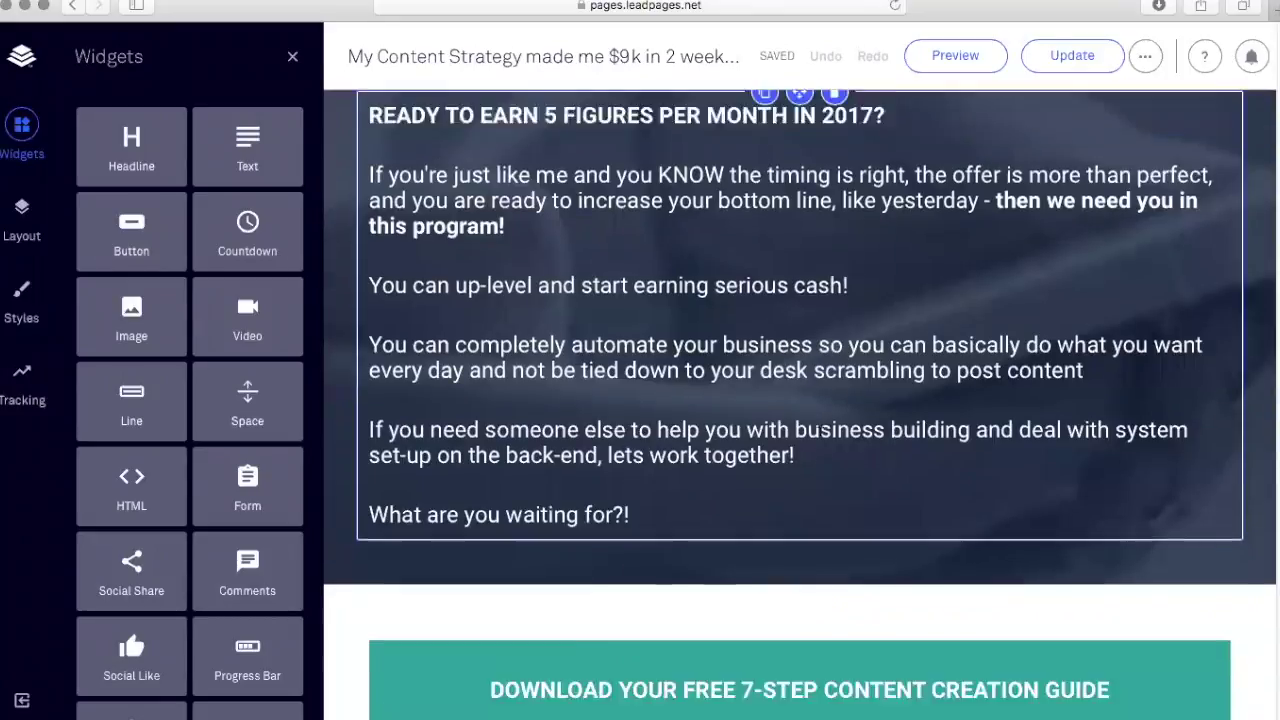
scroll(826, 450, "down", 15)
scroll(836, 515, "up", 5)
scroll(870, 665, "up", 3)
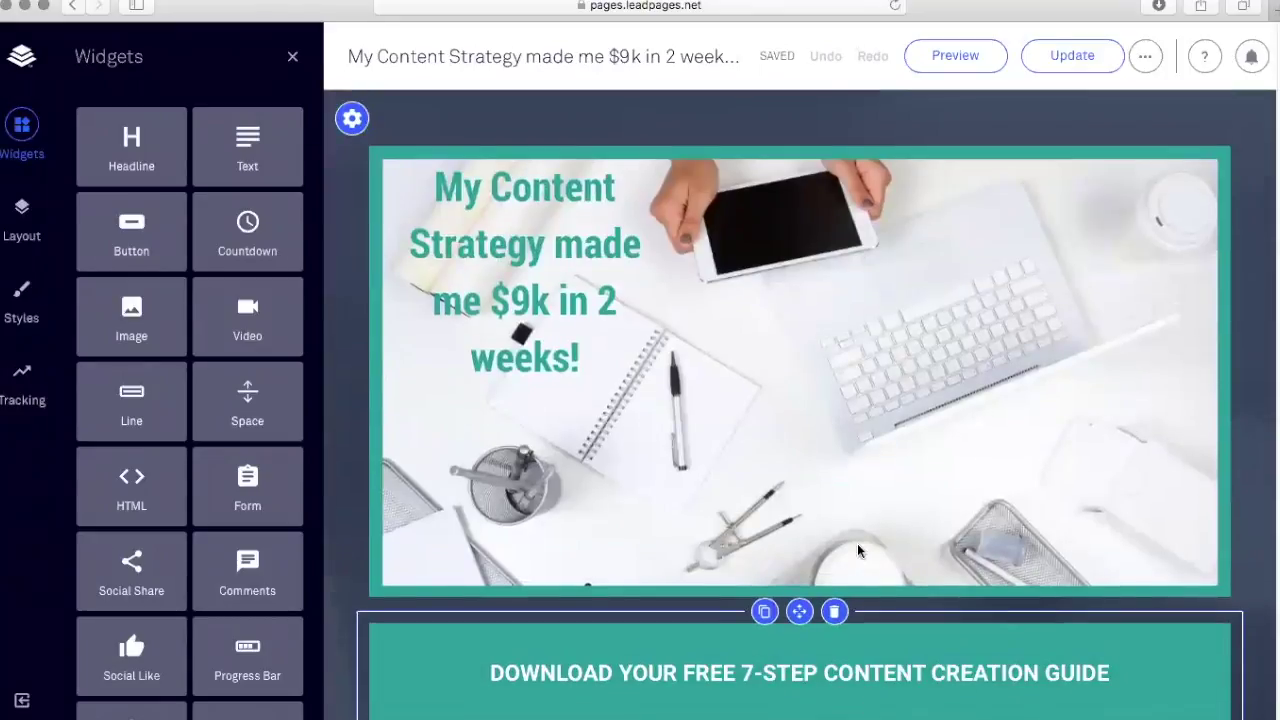
scroll(862, 590, "down", 12)
scroll(853, 516, "up", 3)
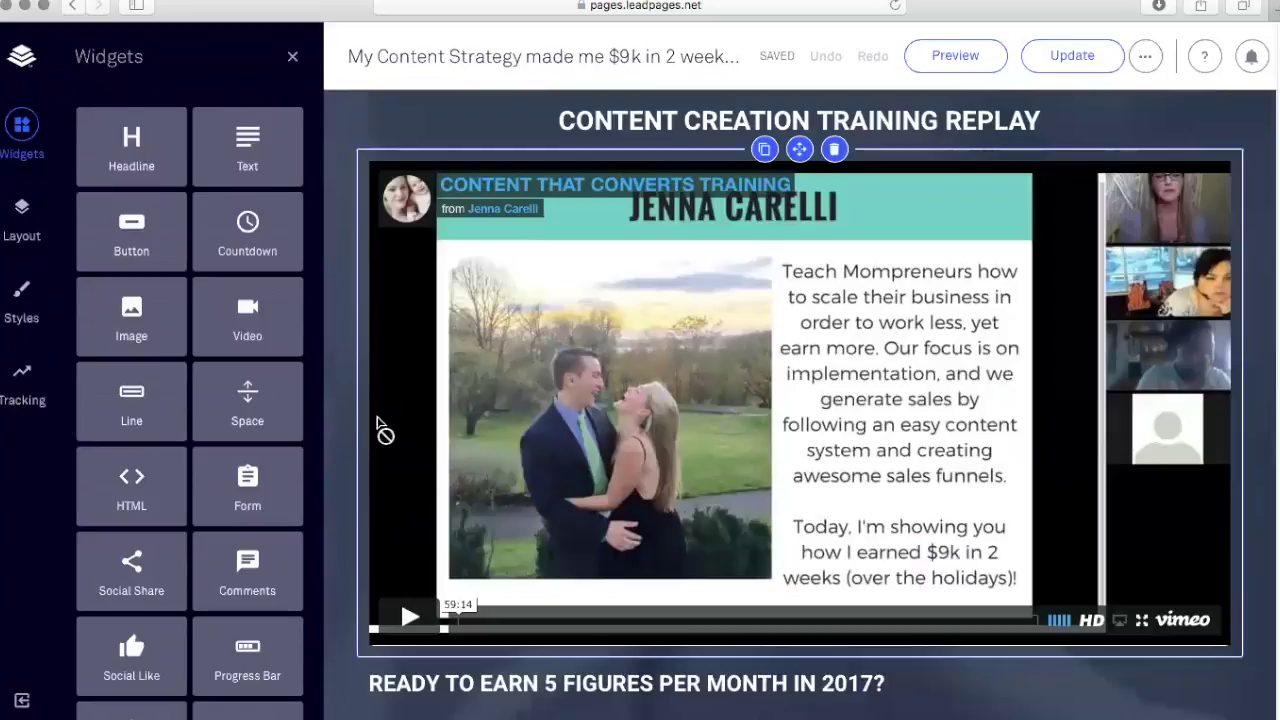
scroll(345, 391, "down", 2)
left_click(1140, 57)
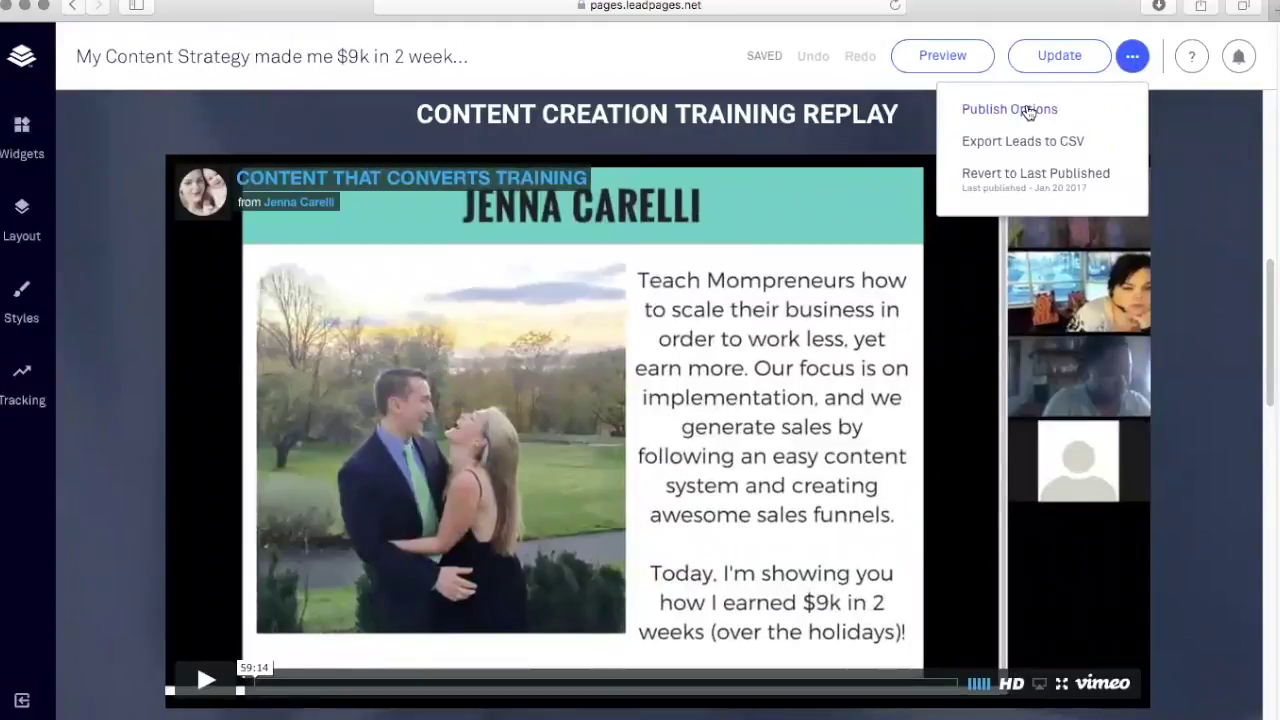
left_click(1028, 112)
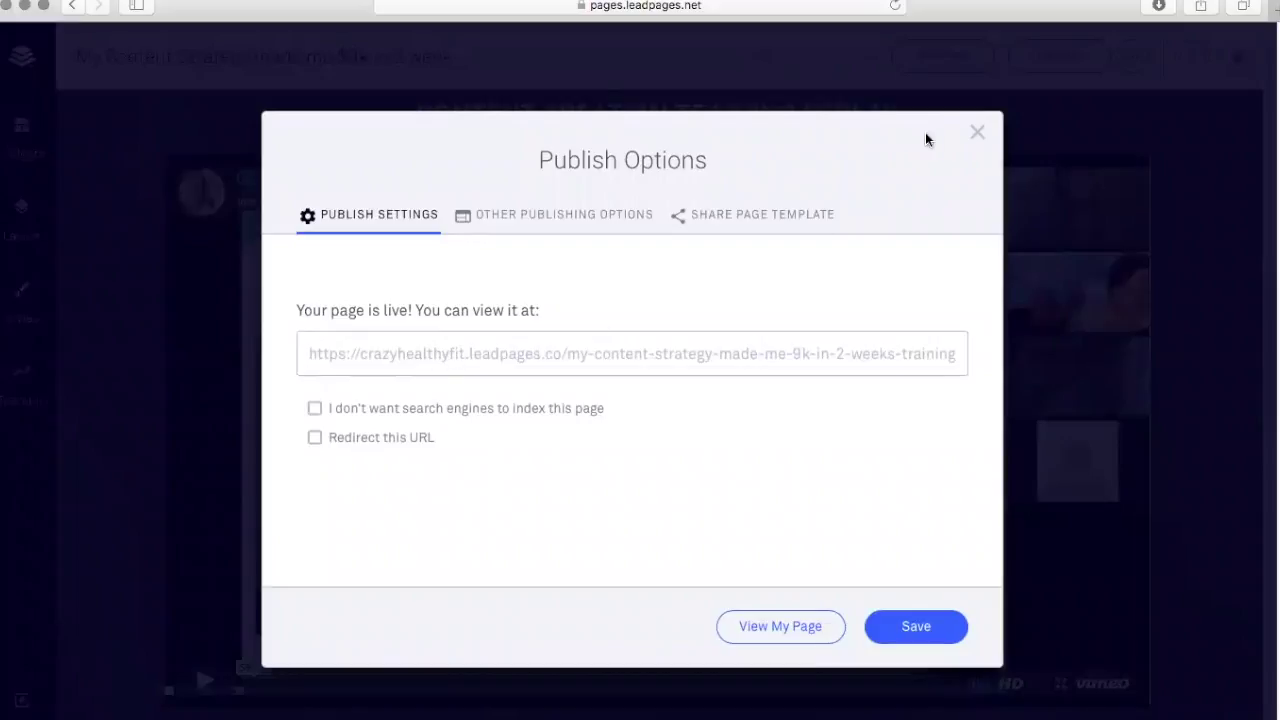
left_click(975, 132)
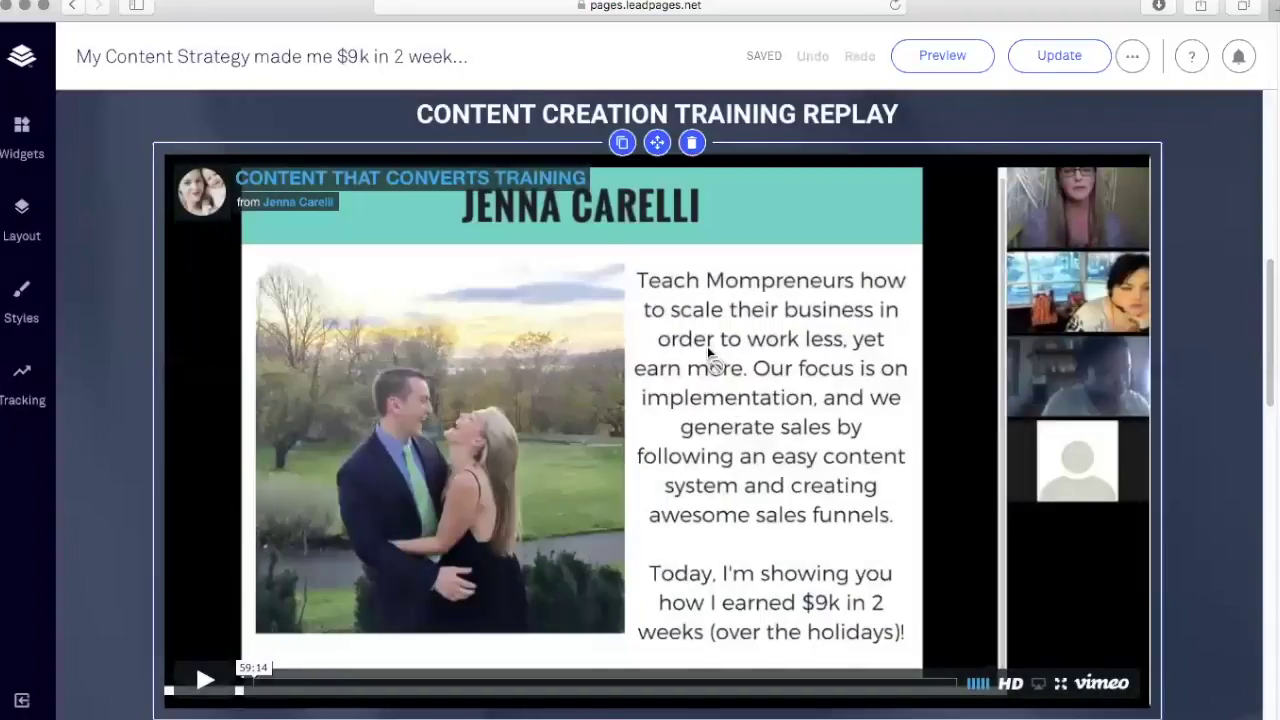
Look over the training page once more, then go back to the Leadpages main app.
scroll(707, 346, "down", 5)
scroll(707, 350, "up", 8)
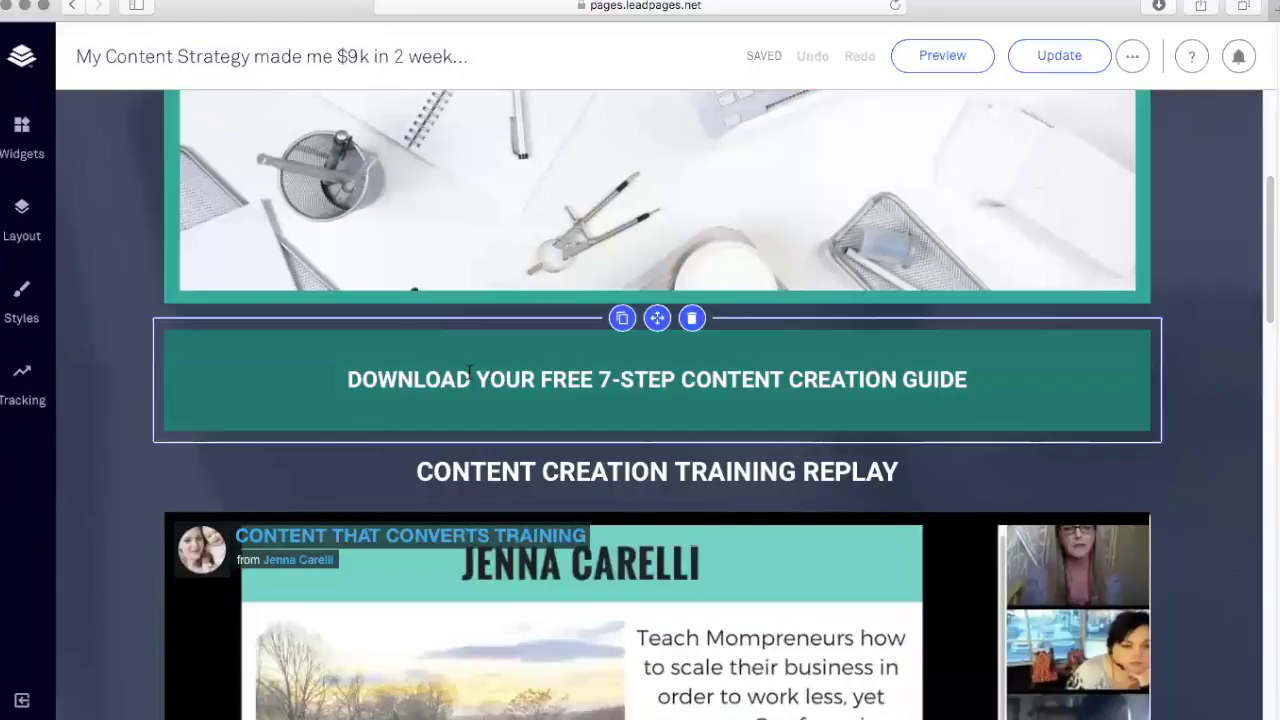
scroll(131, 272, "down", 5)
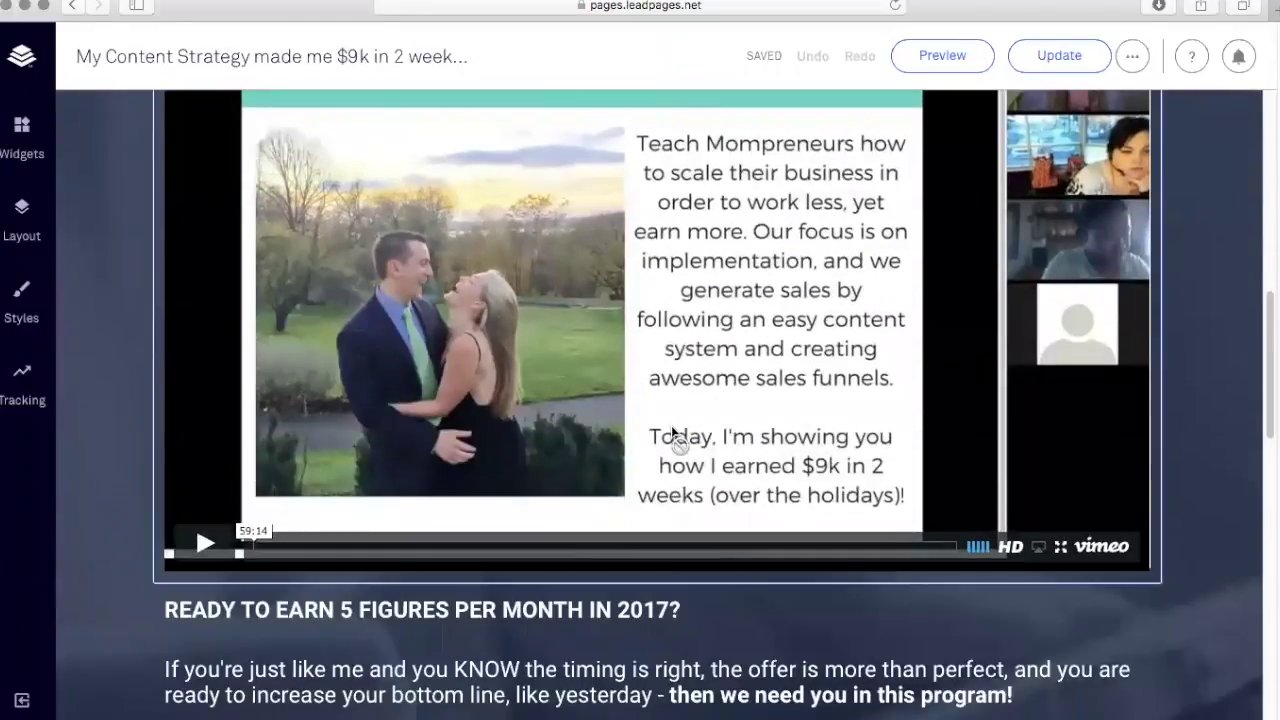
scroll(609, 416, "up", 1)
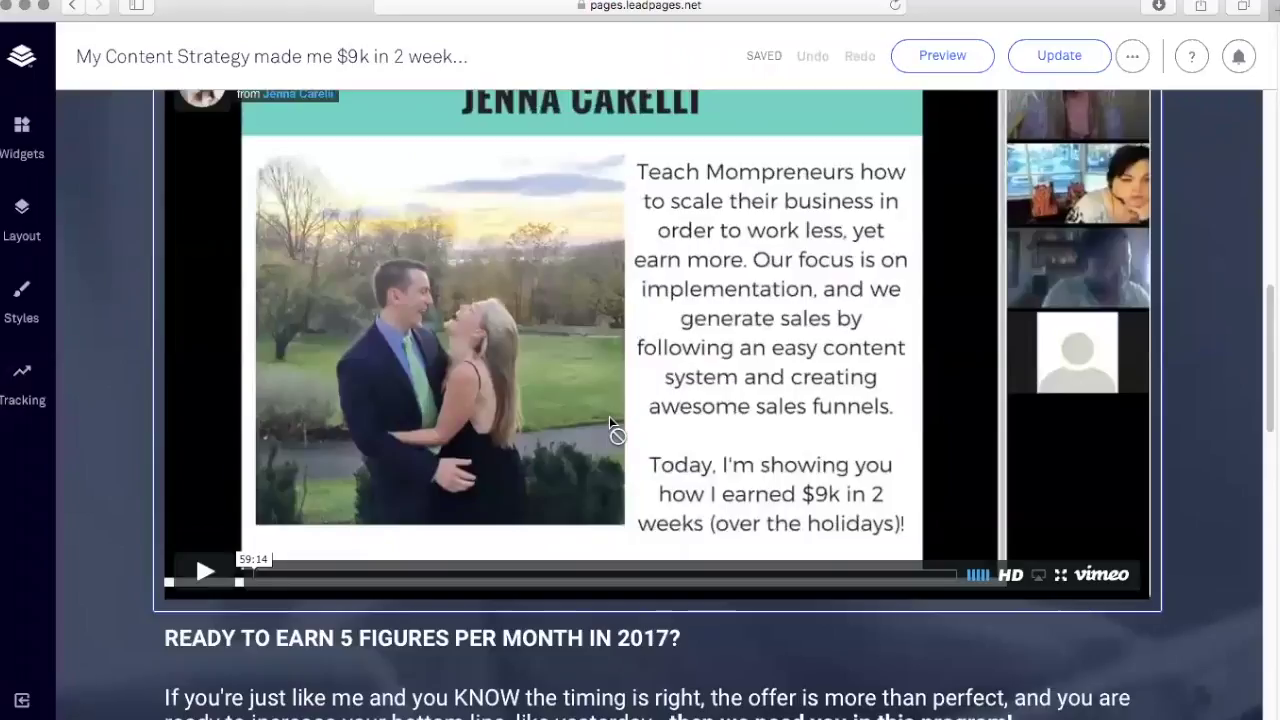
scroll(609, 416, "down", 5)
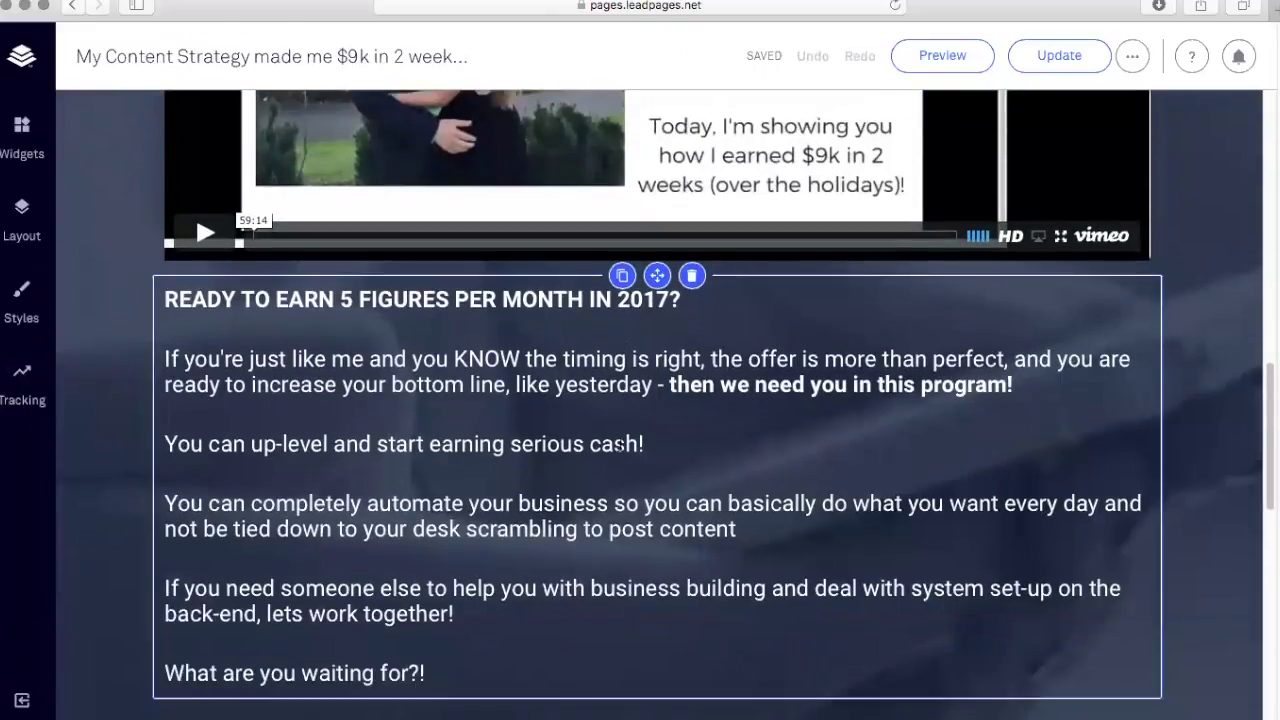
scroll(620, 446, "down", 4)
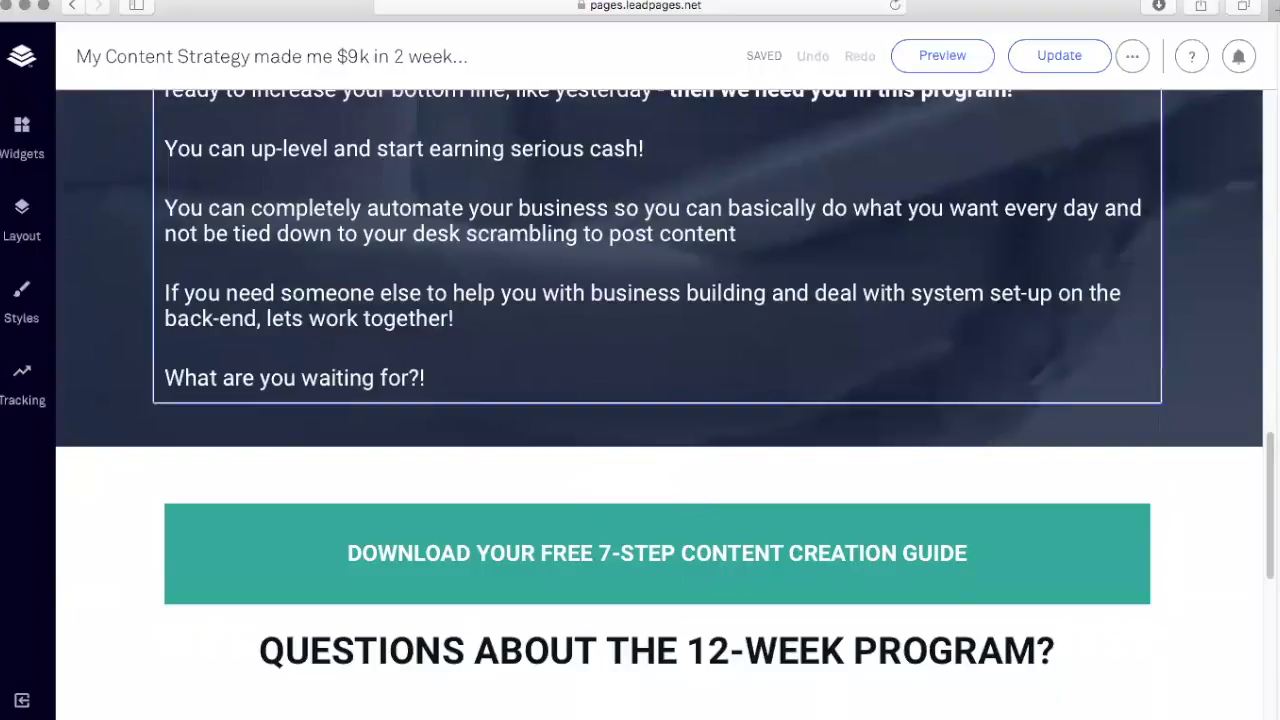
scroll(750, 340, "up", 8)
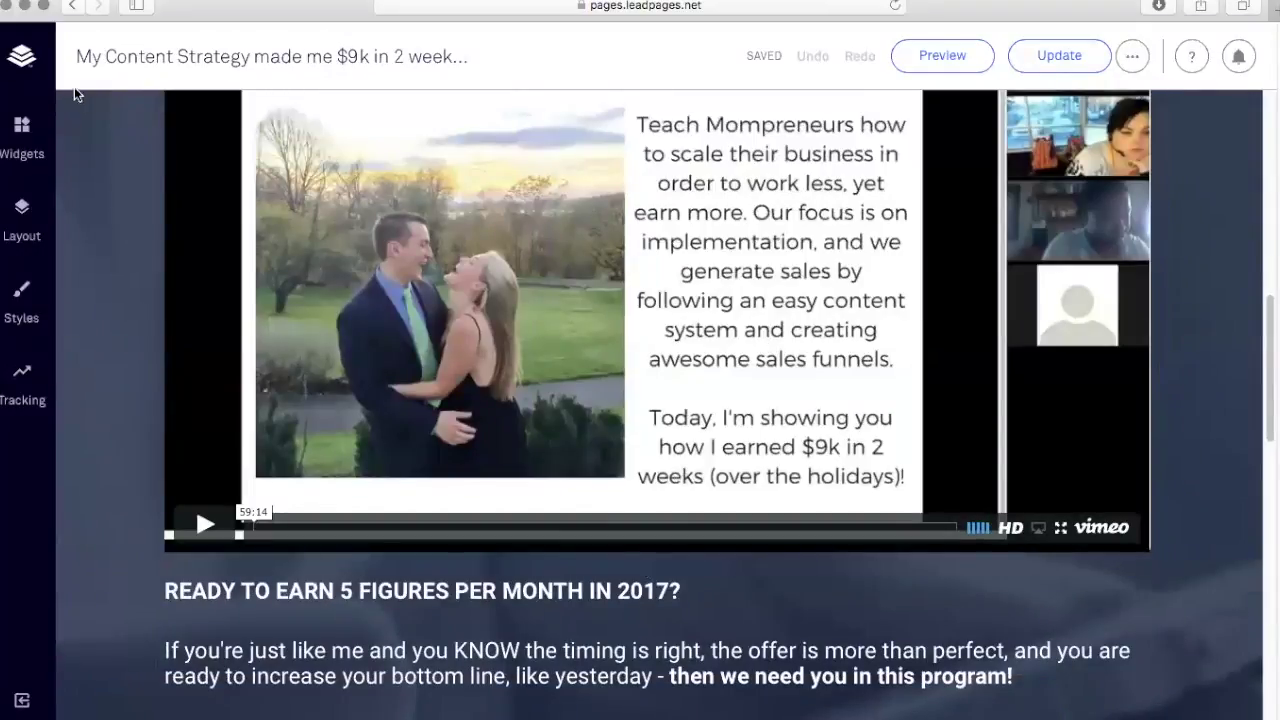
left_click(22, 60)
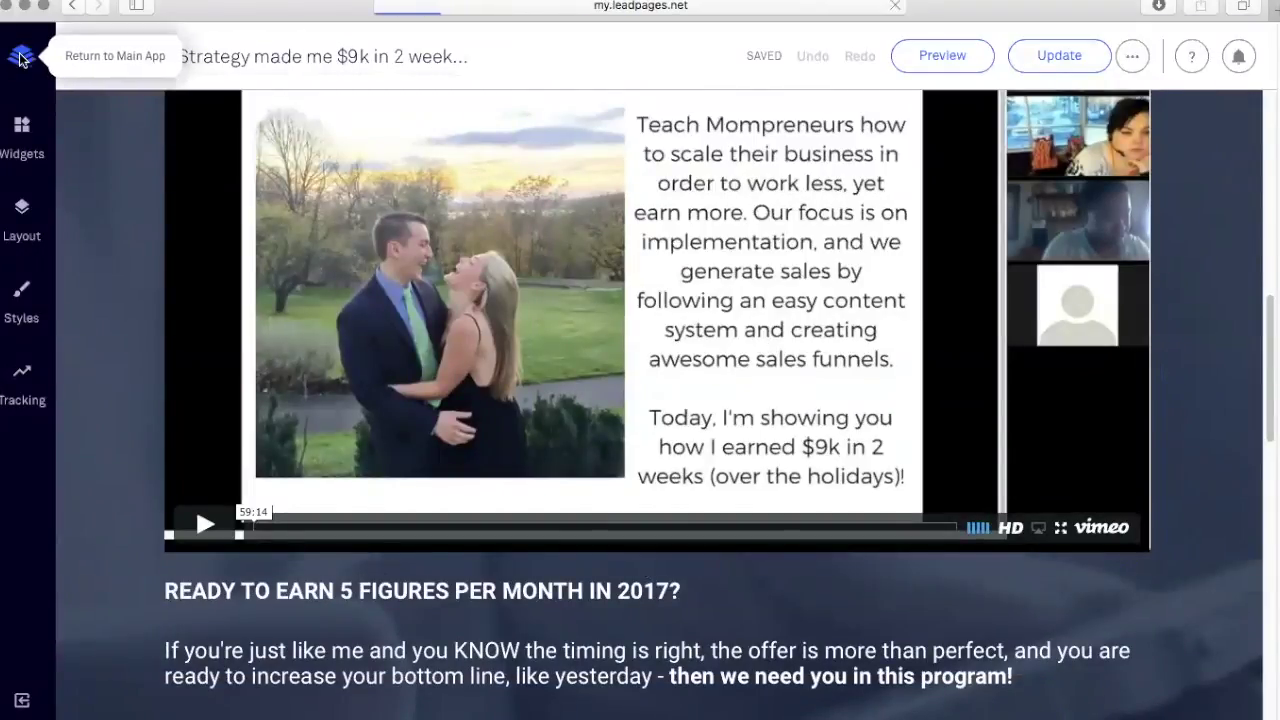